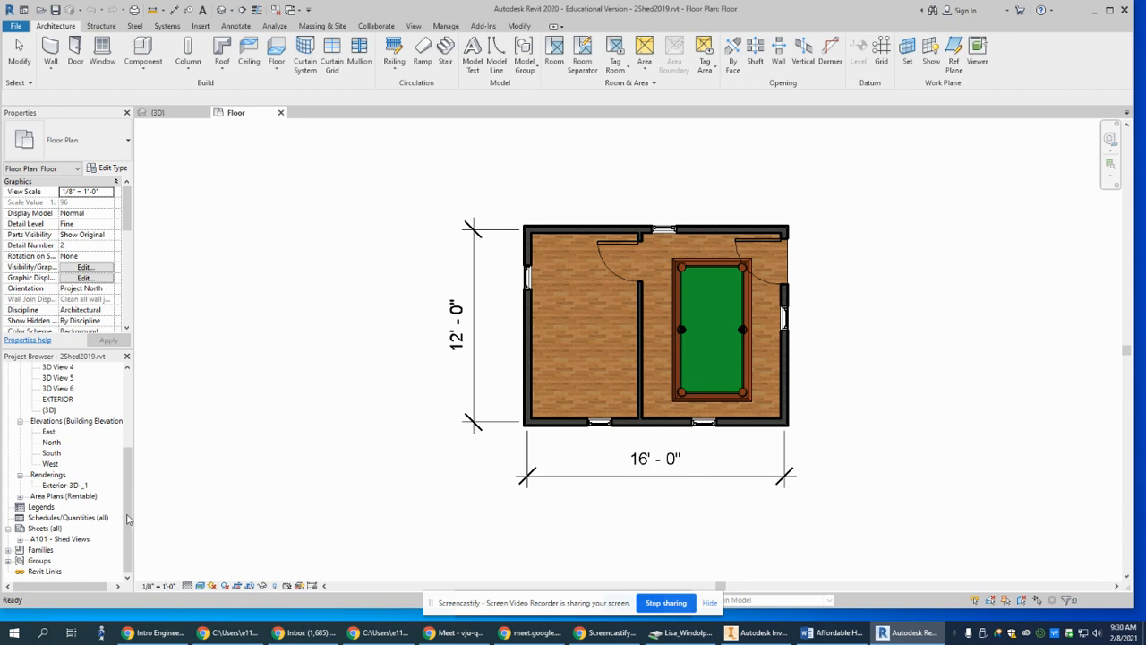
Step: Create a new schedule for the Windows category, keeping the name Window Schedule and the New Construction phase
{"action": "right_click", "coordinate": [59, 517]}
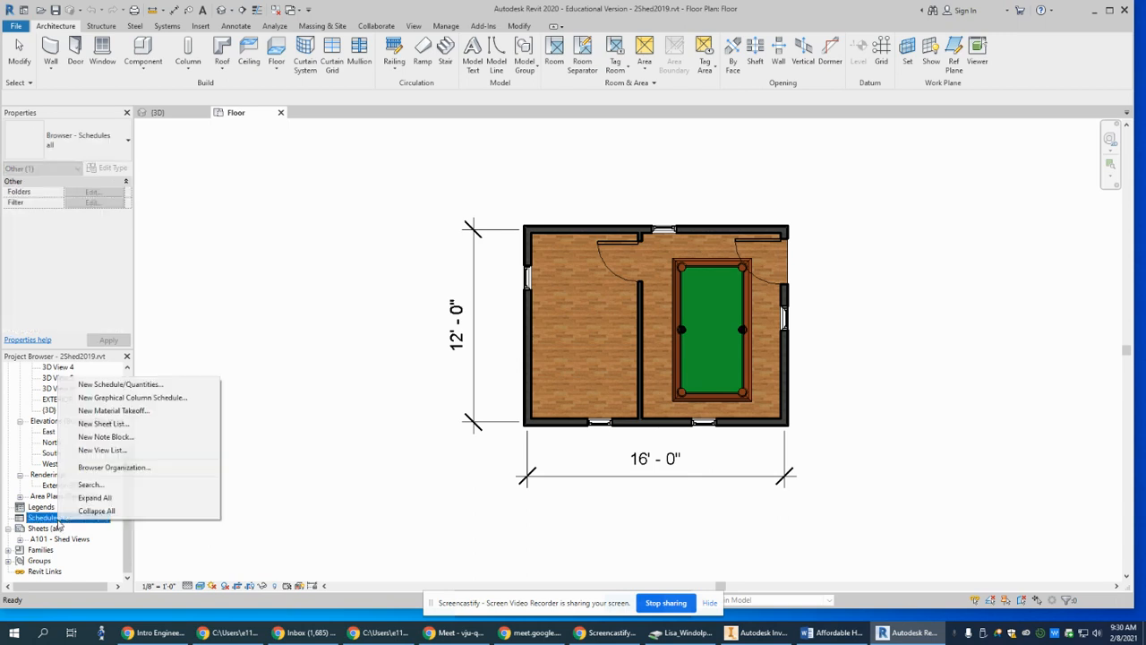
{"action": "left_click", "coordinate": [134, 385]}
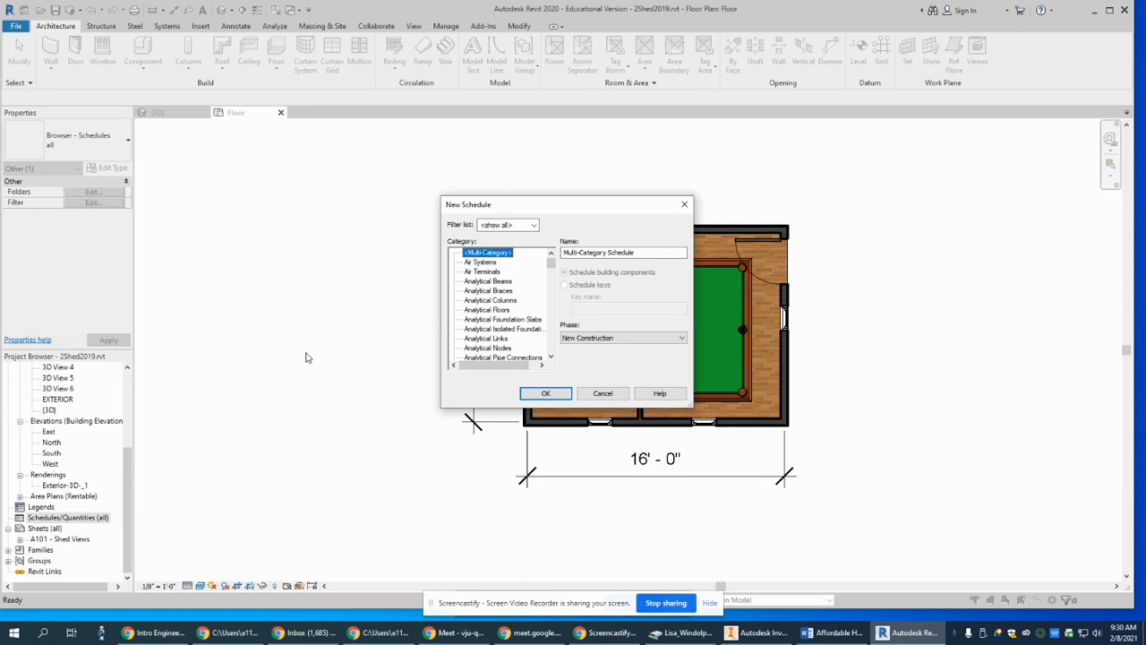
{"action": "left_click_drag", "start_coordinate": [551, 265], "coordinate": [553, 351]}
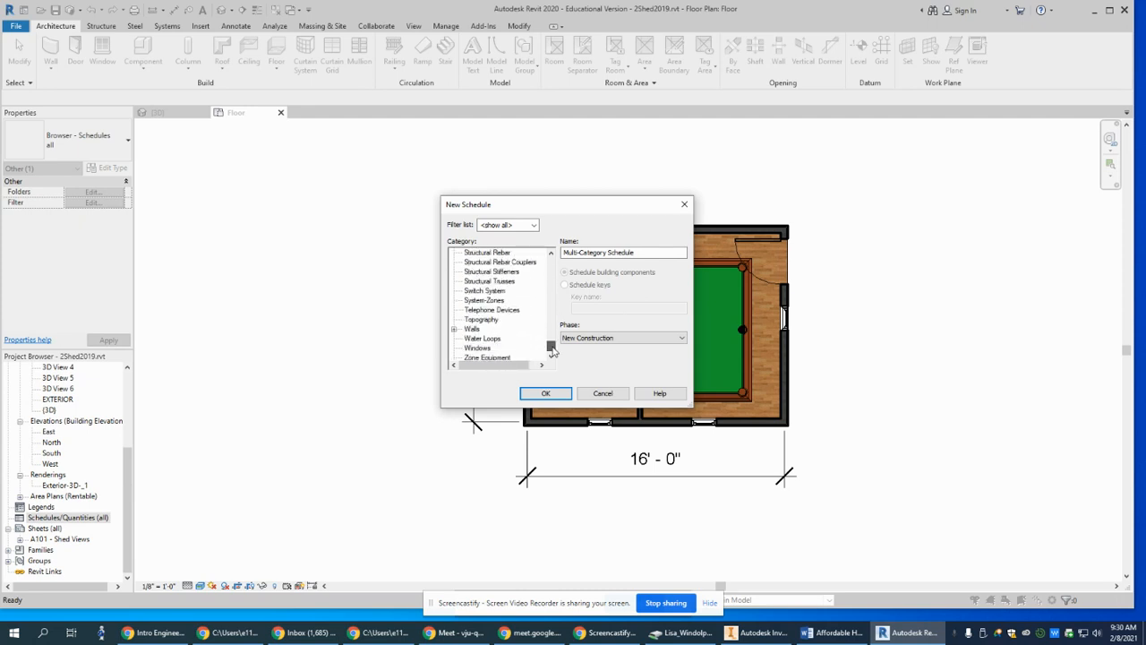
{"action": "left_click", "coordinate": [479, 348]}
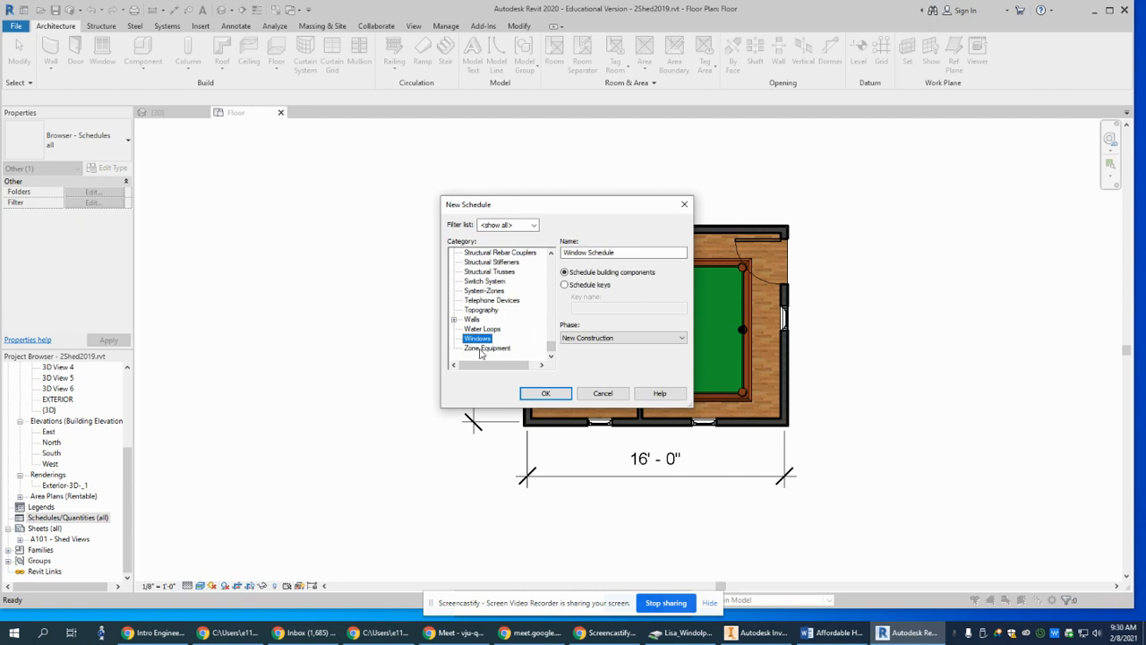
{"action": "left_click", "coordinate": [546, 395]}
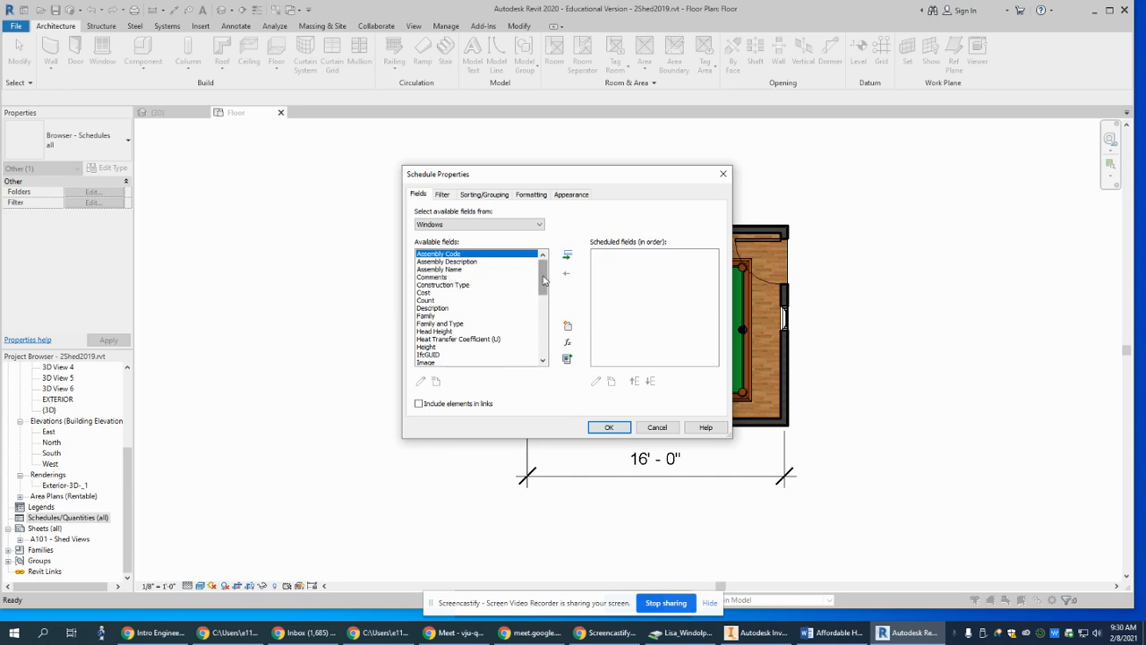
Step: Add the Family and Type, Count and Sill Height fields, in that order, to the window schedule
{"action": "mouse_move", "coordinate": [542, 279]}
{"action": "left_mouse_down"}
{"action": "mouse_move", "coordinate": [542, 309]}
{"action": "mouse_move", "coordinate": [541, 287]}
{"action": "left_mouse_up"}
{"action": "left_click", "coordinate": [476, 293]}
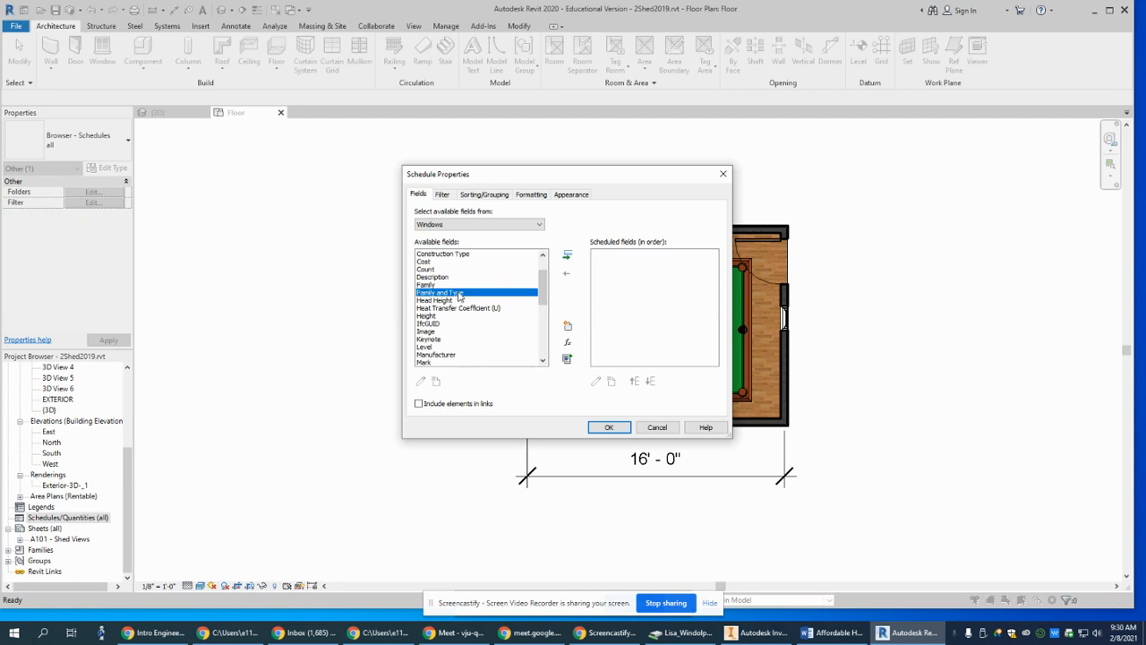
{"action": "left_click", "coordinate": [568, 257]}
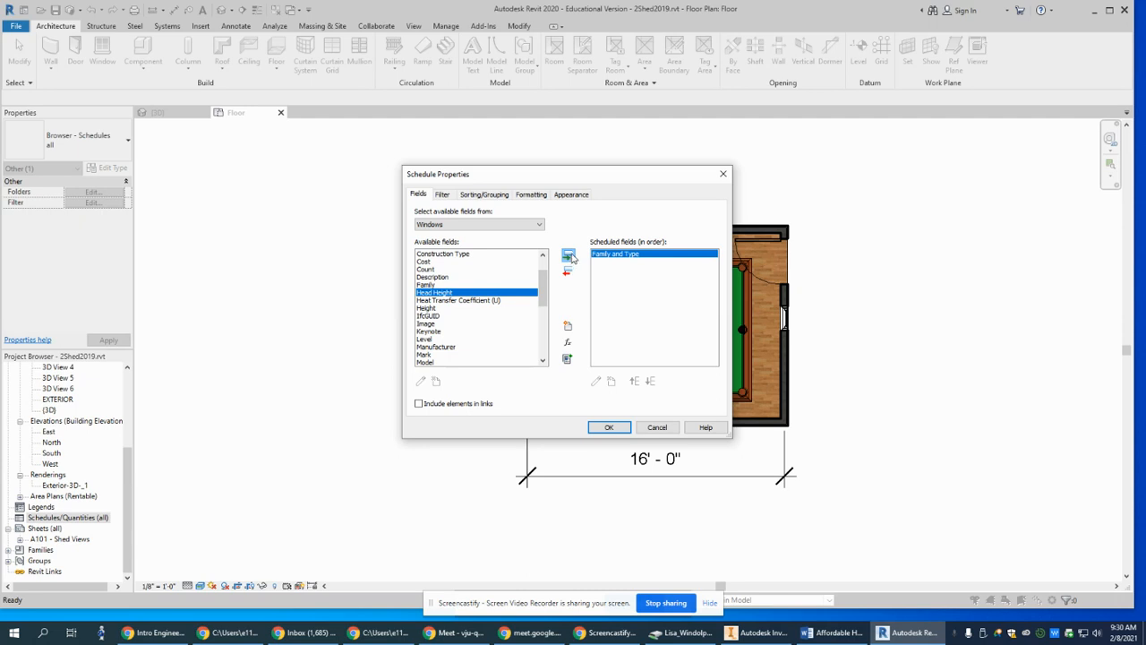
{"action": "left_click", "coordinate": [438, 270]}
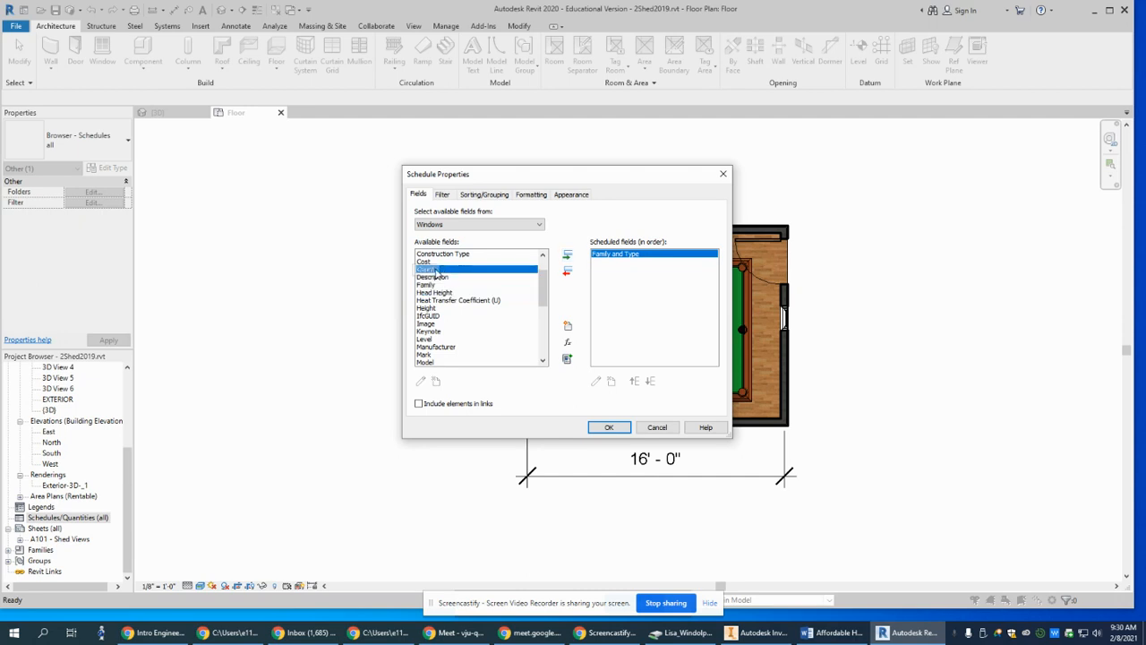
{"action": "left_click", "coordinate": [568, 258]}
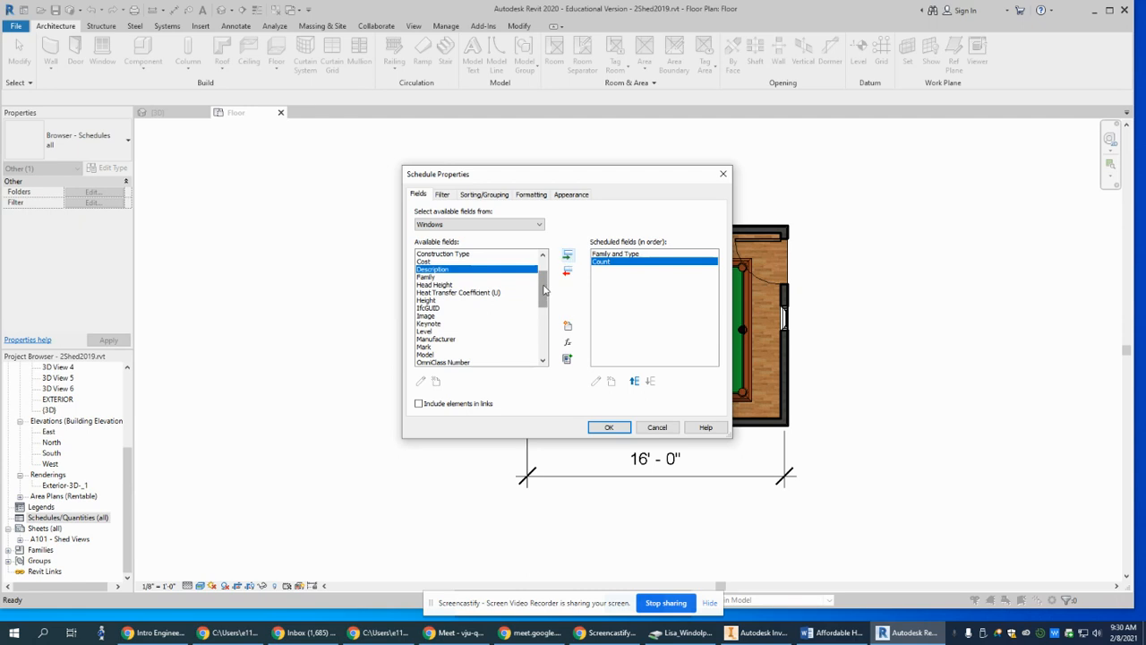
{"action": "left_click_drag", "start_coordinate": [542, 291], "coordinate": [541, 317]}
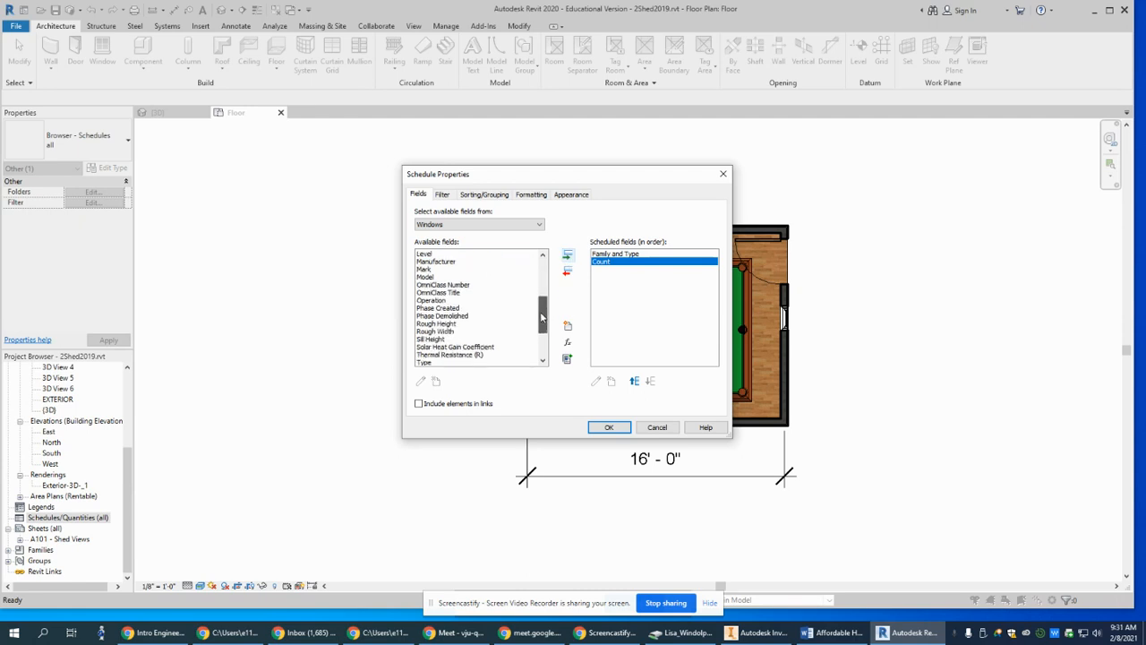
{"action": "left_click", "coordinate": [434, 339]}
{"action": "left_click", "coordinate": [568, 256]}
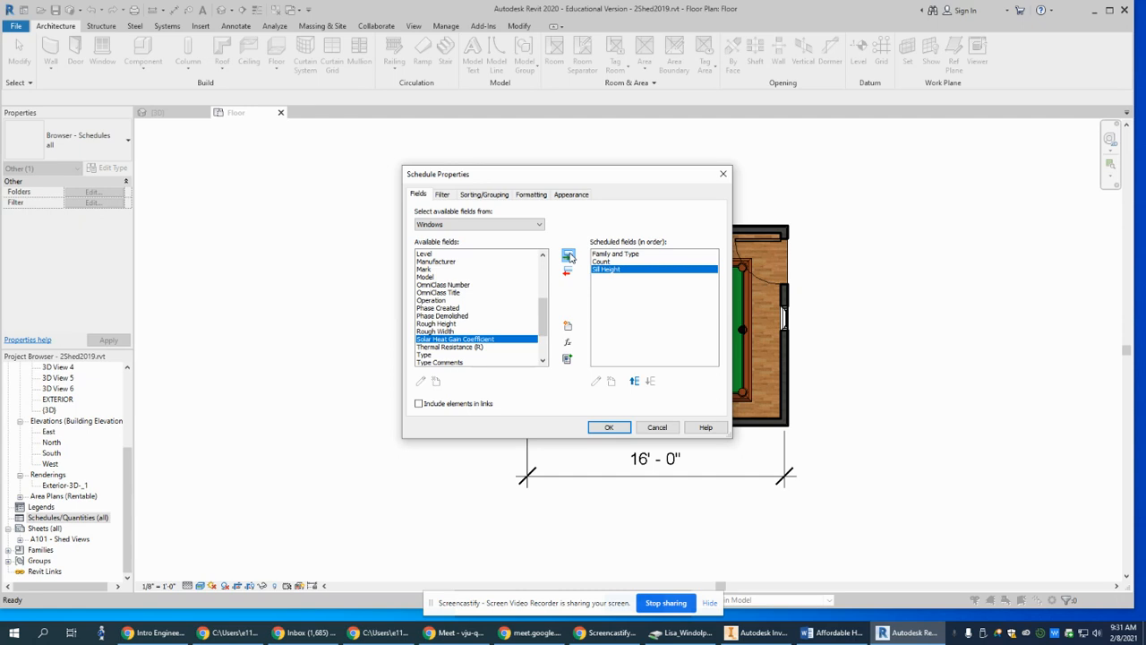
Step: Sort the window schedule by Family and Type and turn off itemizing every instance
{"action": "left_click", "coordinate": [475, 198]}
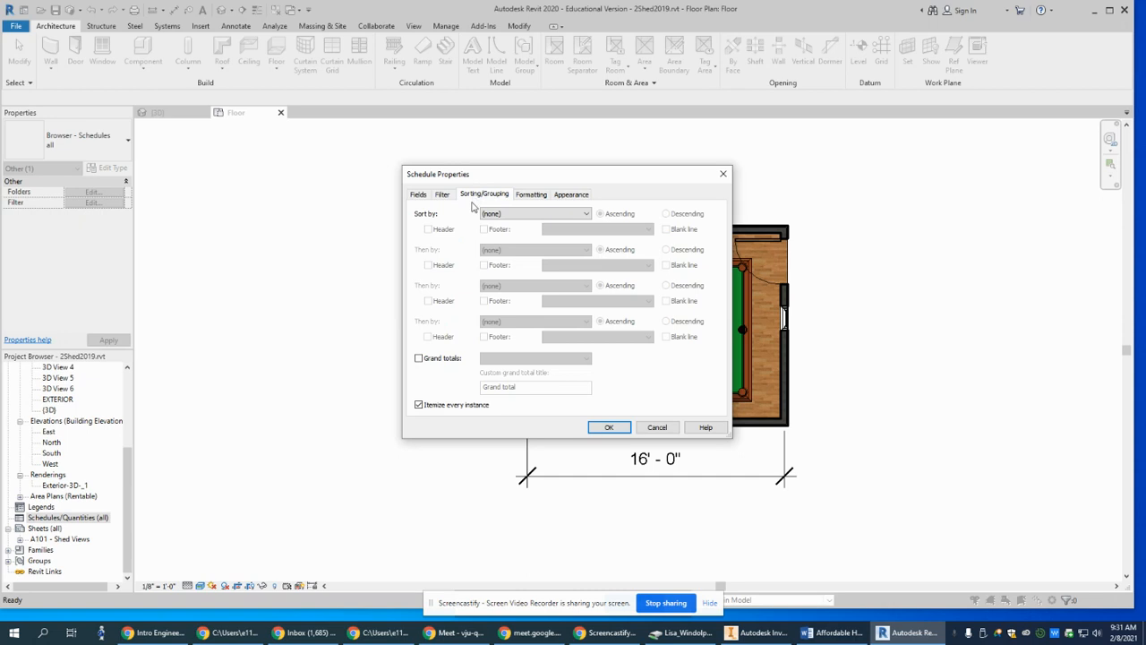
{"action": "left_click", "coordinate": [587, 217]}
{"action": "left_click", "coordinate": [576, 234]}
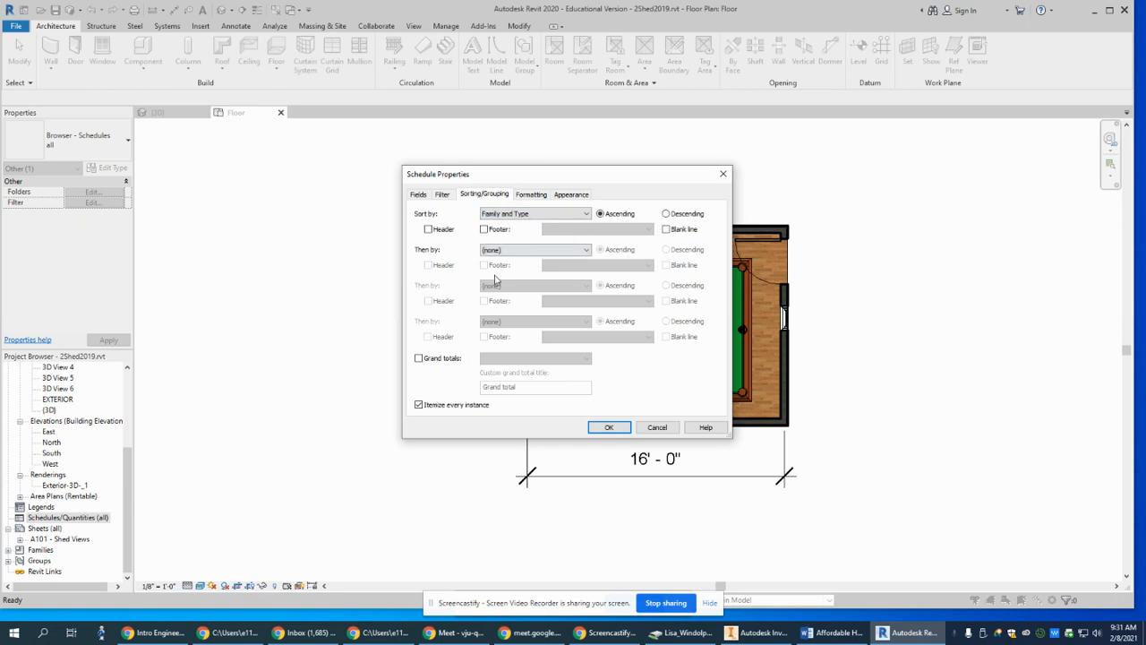
{"action": "left_click", "coordinate": [419, 406]}
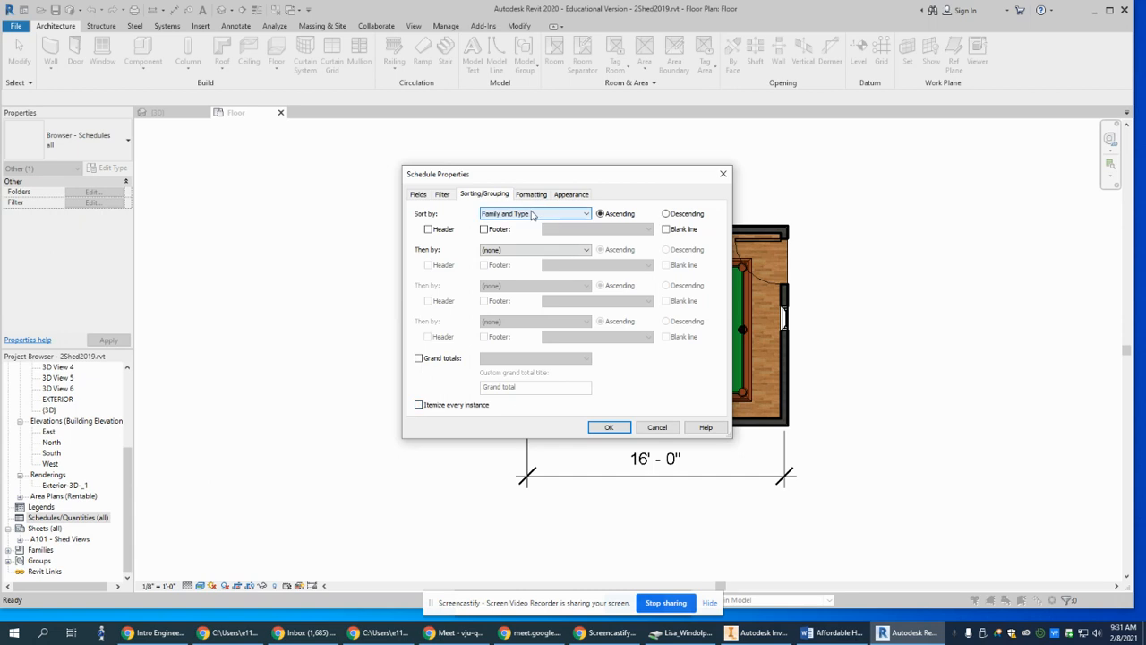
Step: Remove the blank row before data from the window schedule and widen its Family and Type column to fit the full text
{"action": "left_click", "coordinate": [564, 195]}
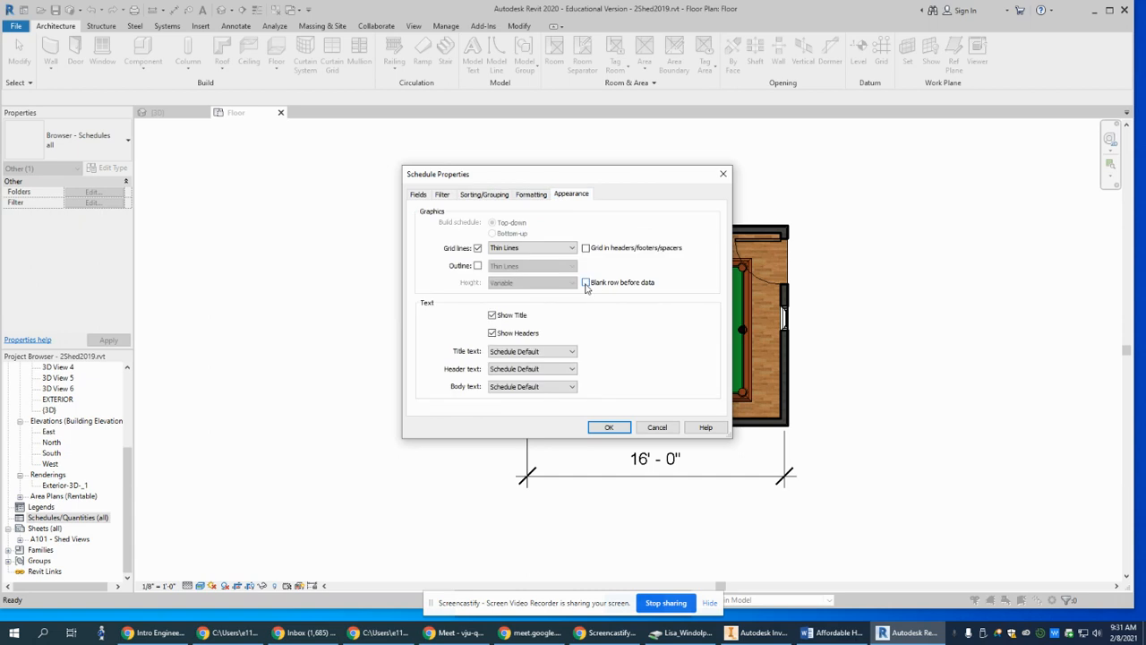
{"action": "left_click", "coordinate": [585, 283]}
{"action": "left_click", "coordinate": [608, 427]}
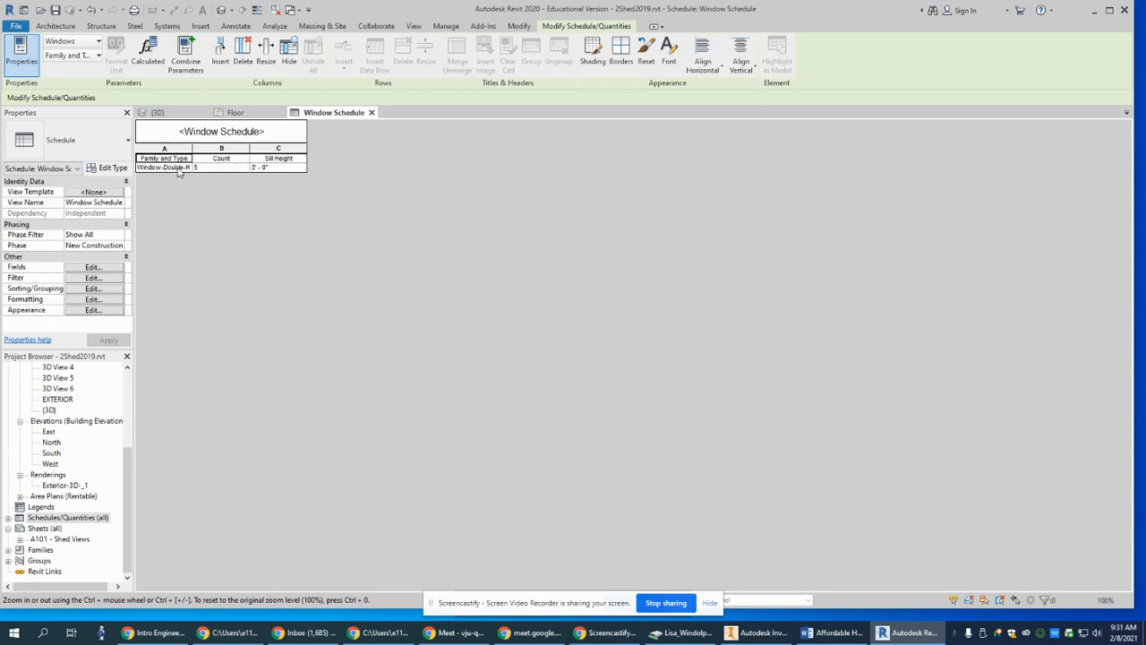
{"action": "left_click_drag", "start_coordinate": [192, 149], "coordinate": [219, 150]}
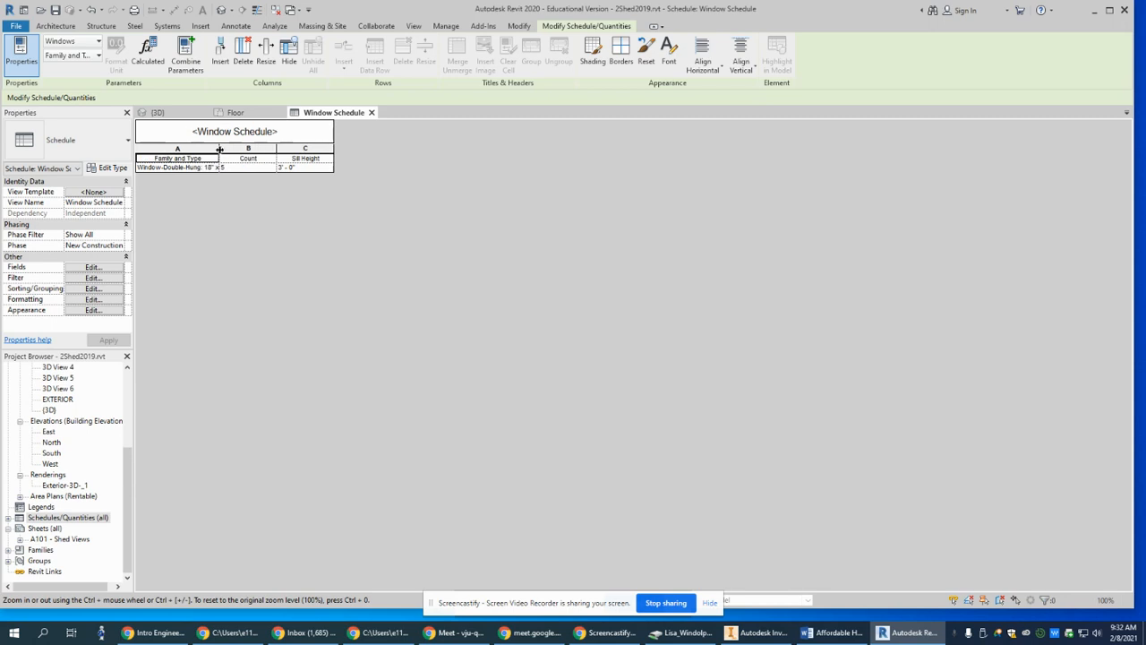
{"action": "left_click_drag", "start_coordinate": [219, 149], "coordinate": [247, 149]}
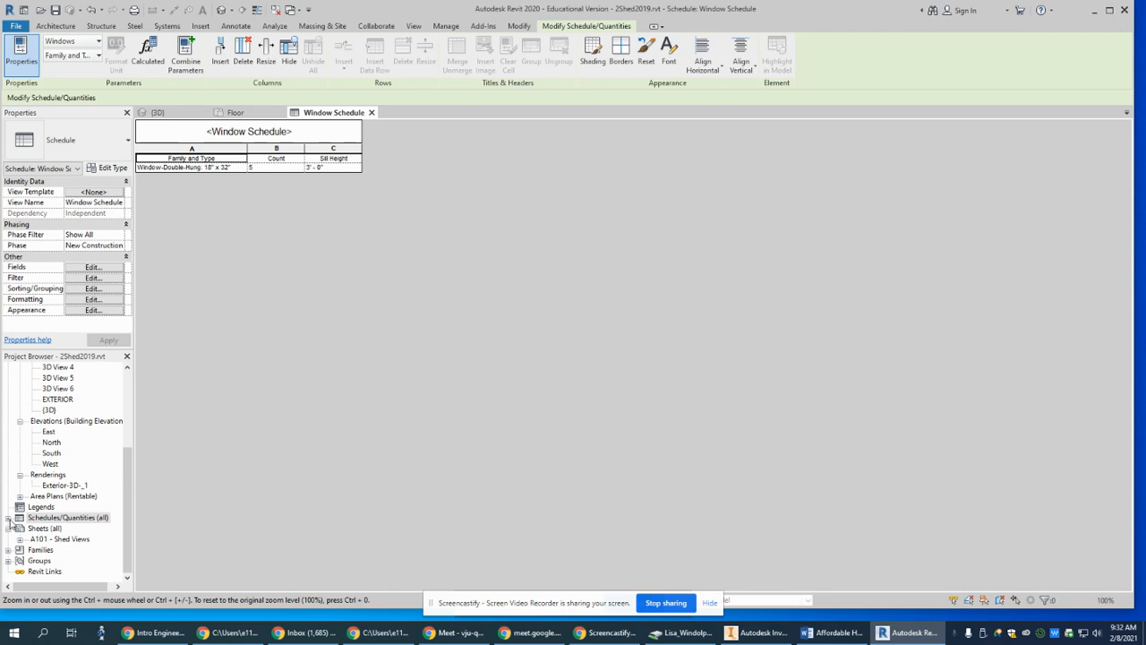
Step: Create a new schedule for the Doors category, keeping the name Door Schedule and the New Construction phase
{"action": "right_click", "coordinate": [34, 519]}
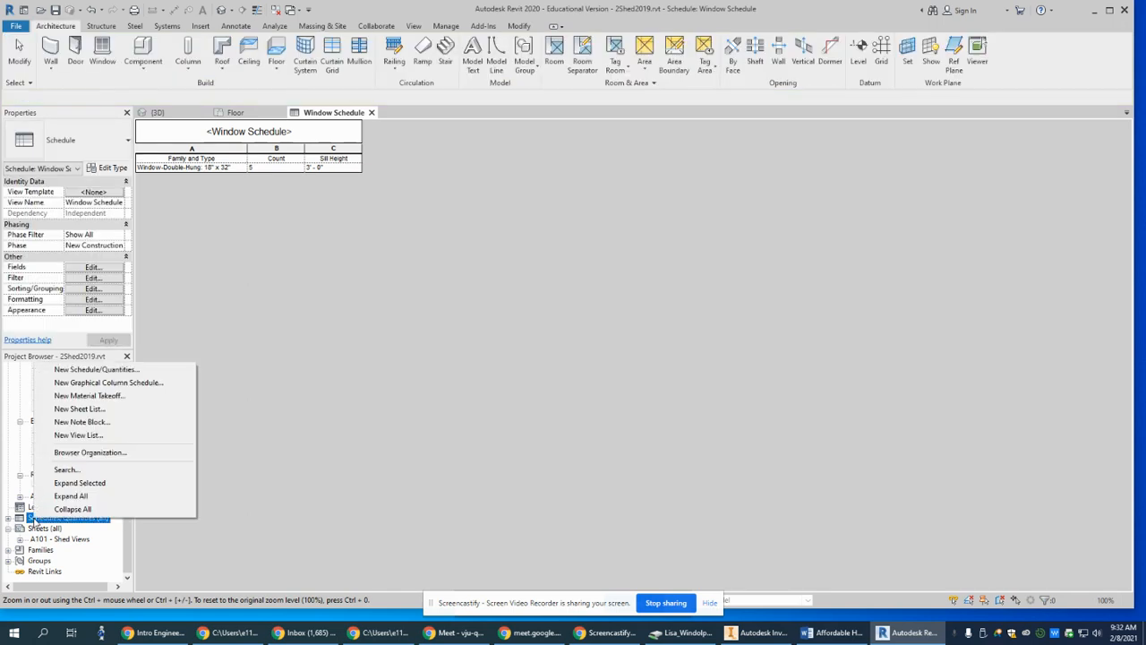
{"action": "left_click", "coordinate": [90, 368]}
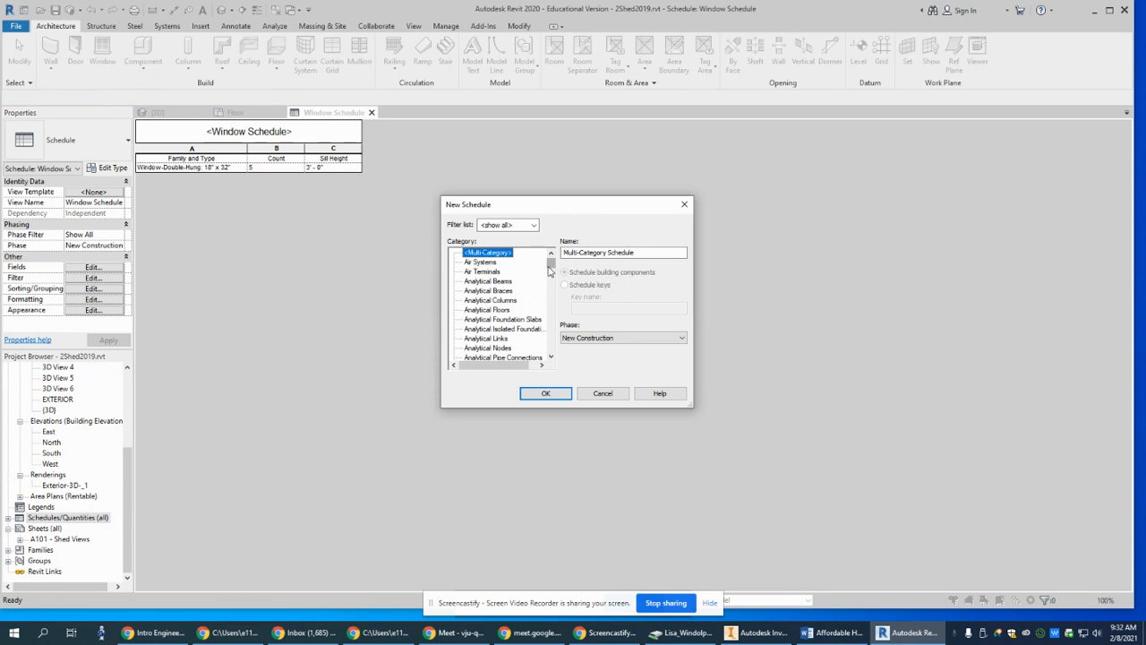
{"action": "left_click_drag", "start_coordinate": [551, 263], "coordinate": [549, 287]}
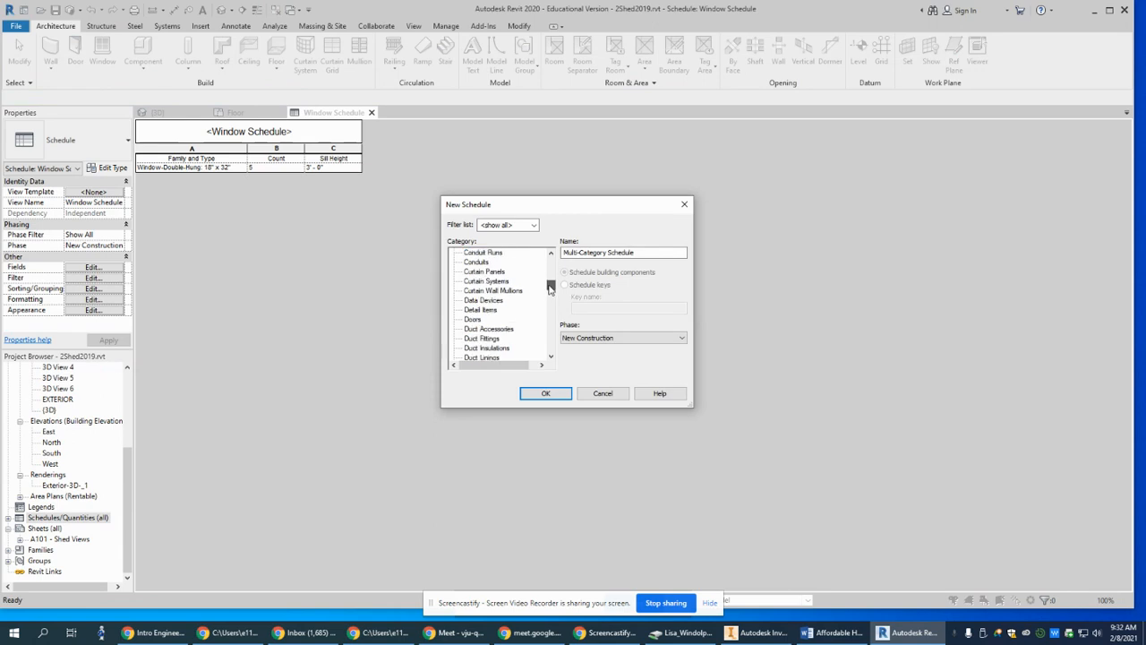
{"action": "left_click", "coordinate": [473, 319]}
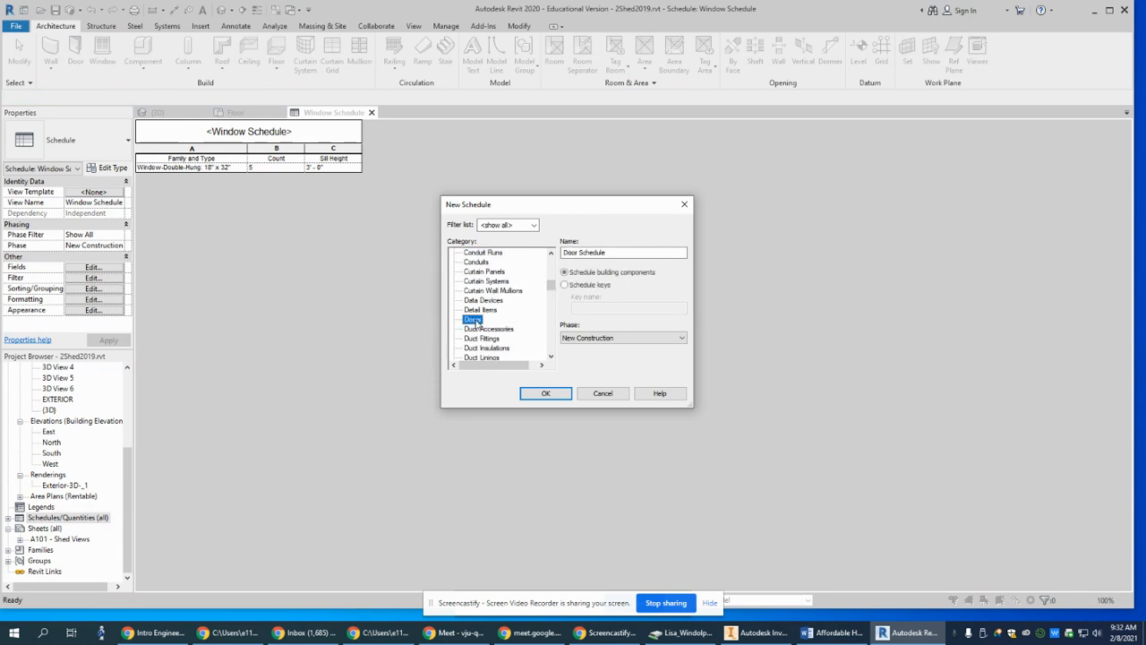
{"action": "left_click", "coordinate": [543, 394]}
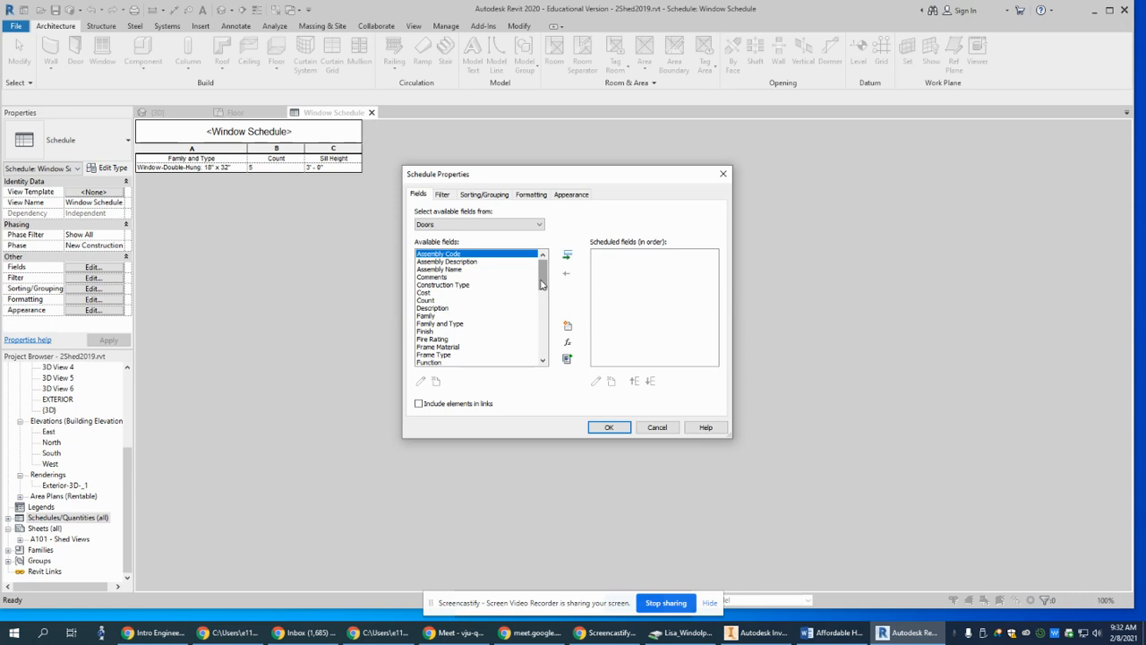
Step: Add the Family and Type and Count fields to the door schedule and generate it
{"action": "left_click", "coordinate": [461, 323]}
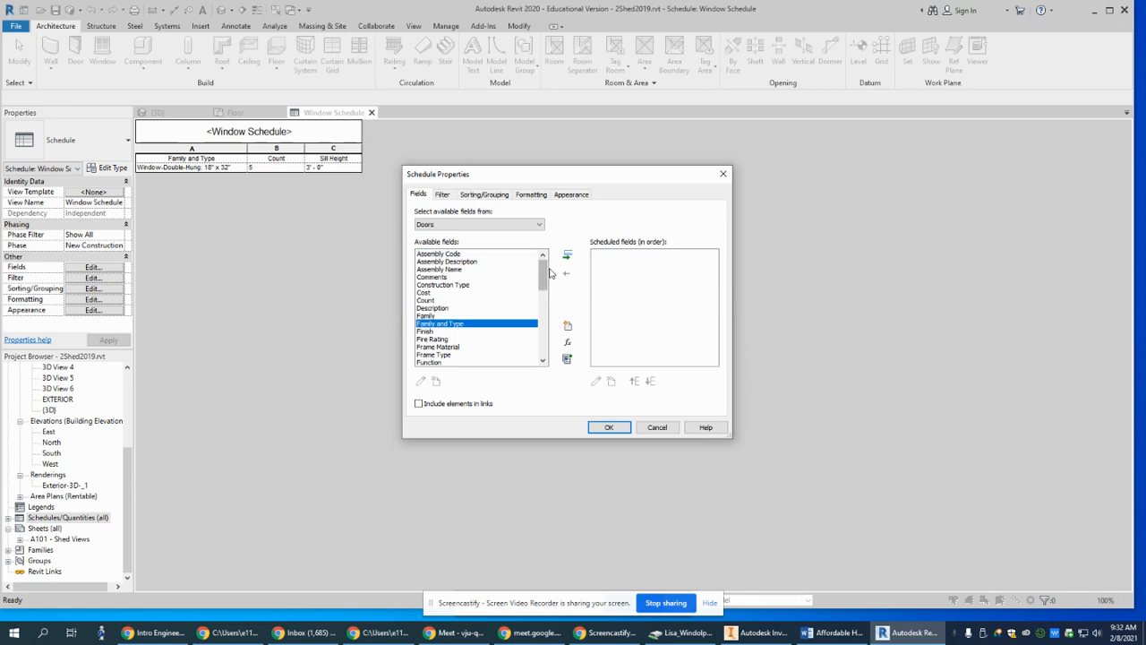
{"action": "left_click", "coordinate": [566, 254]}
{"action": "left_click", "coordinate": [441, 303]}
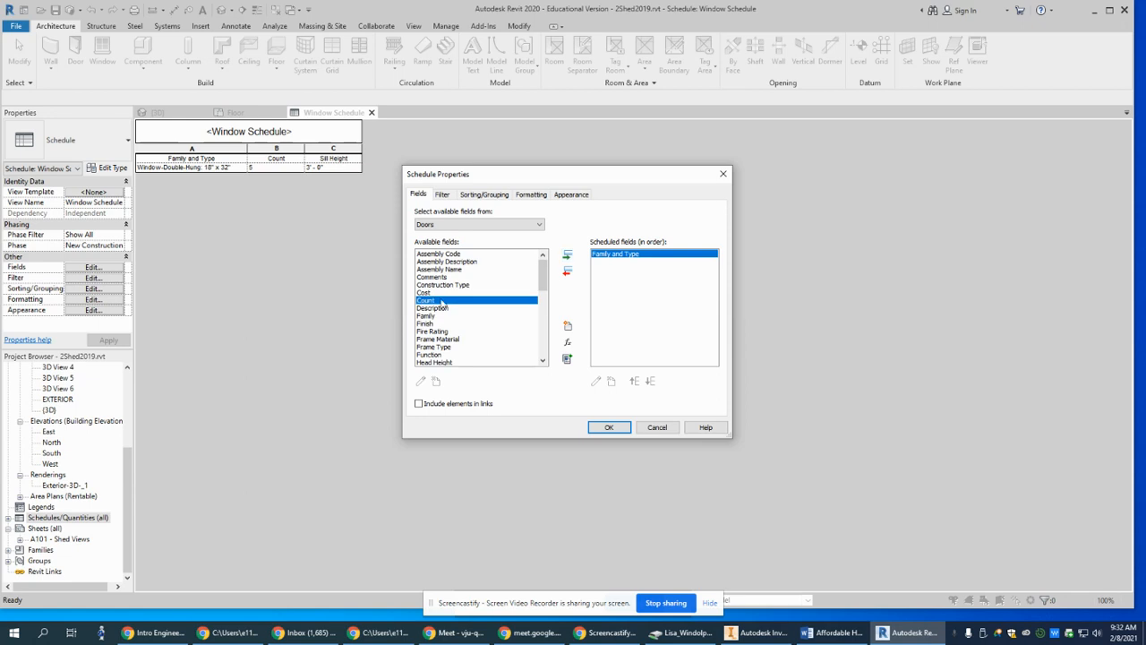
{"action": "left_click", "coordinate": [567, 257]}
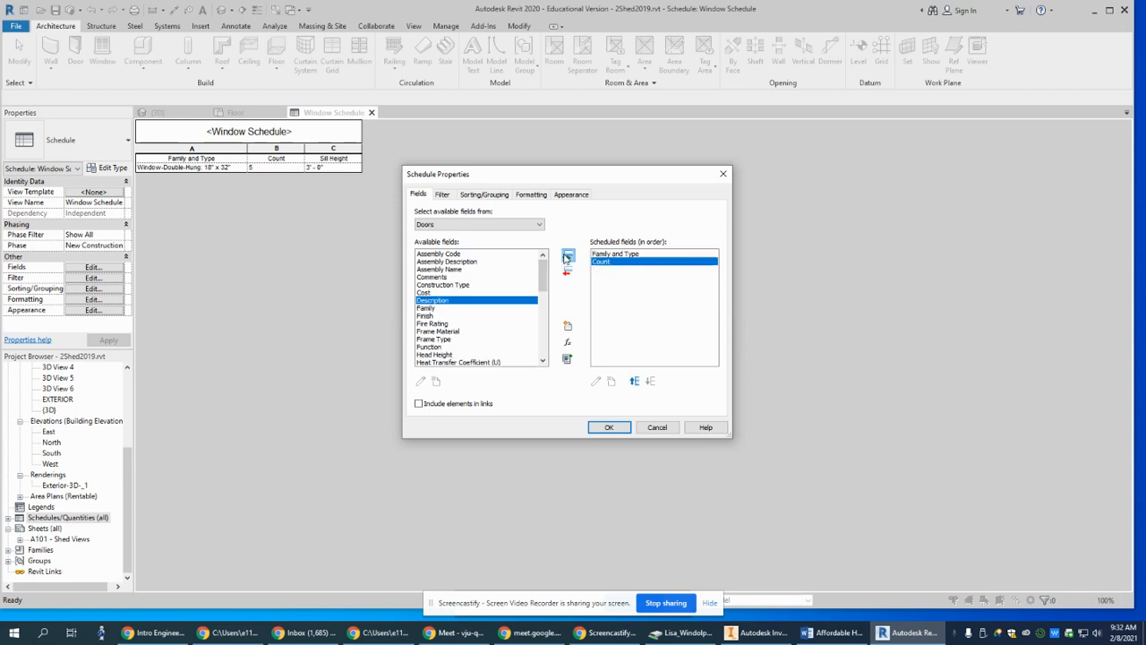
{"action": "left_click", "coordinate": [604, 427]}
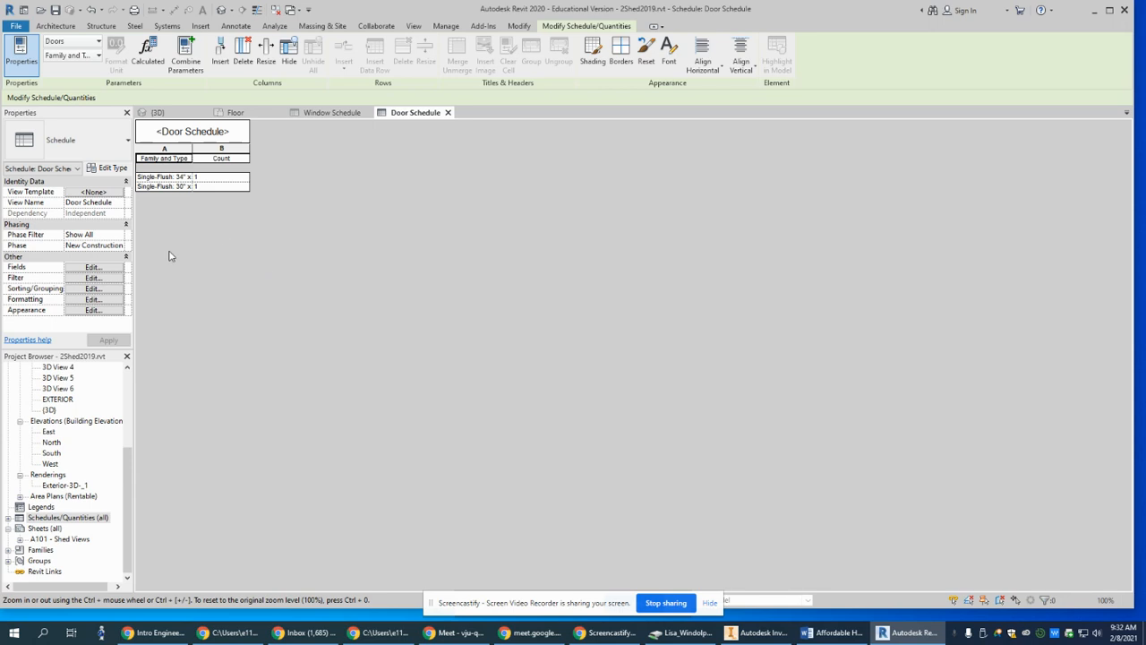
Step: Set the door schedule's sorting to Family and Type in ascending order
{"action": "left_click", "coordinate": [93, 289]}
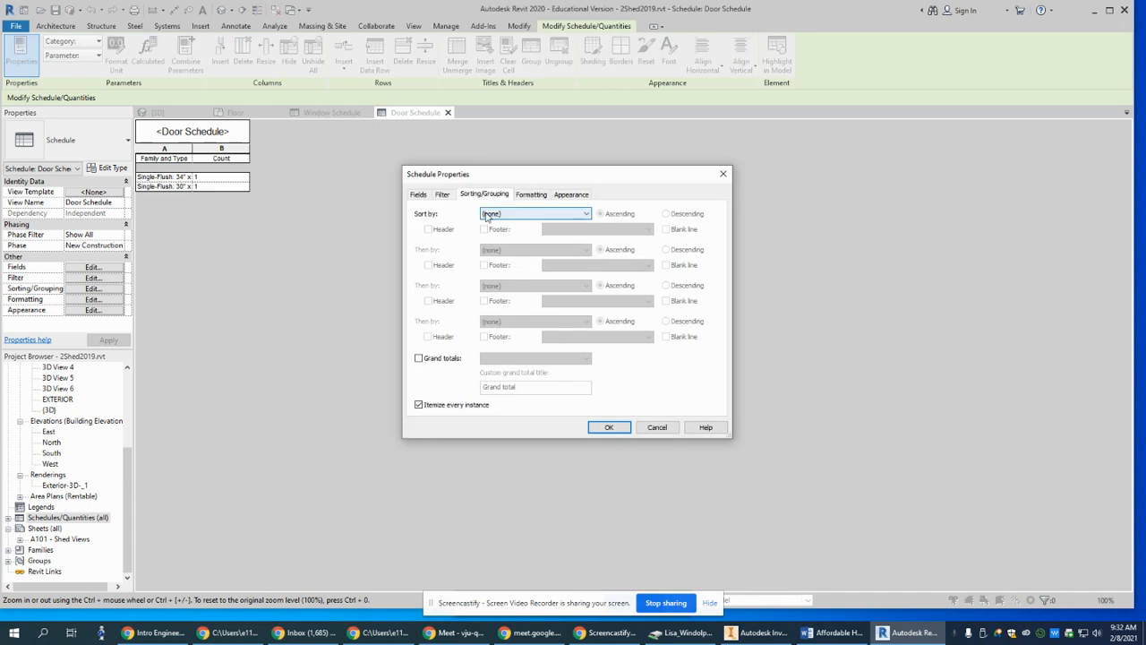
{"action": "left_click", "coordinate": [588, 216]}
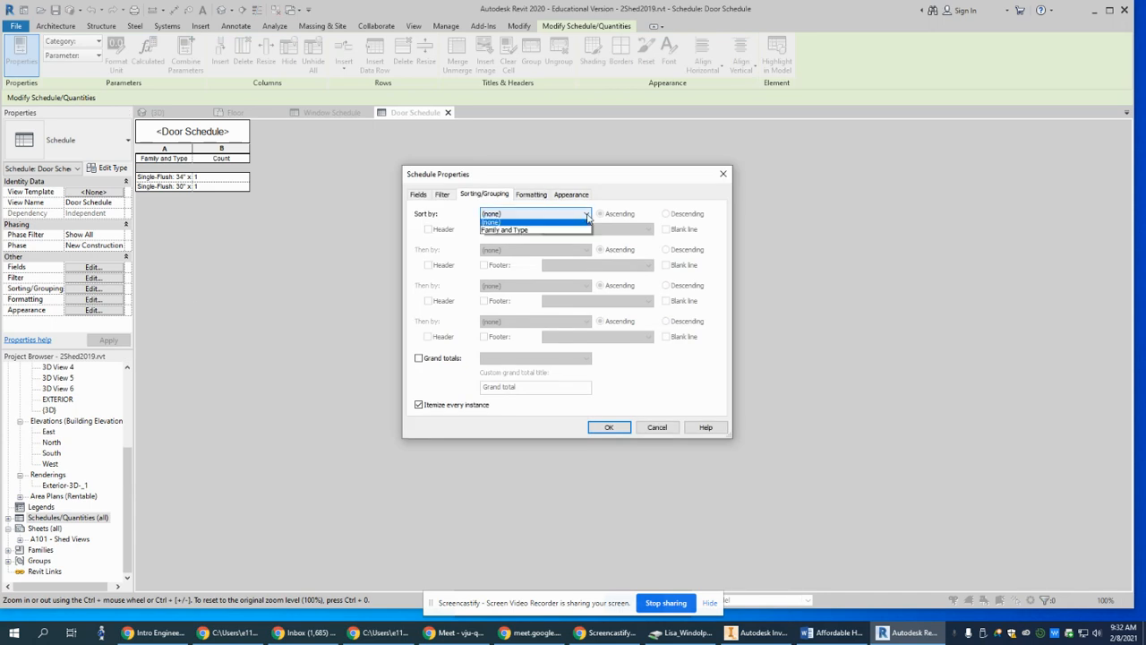
{"action": "left_click", "coordinate": [573, 231]}
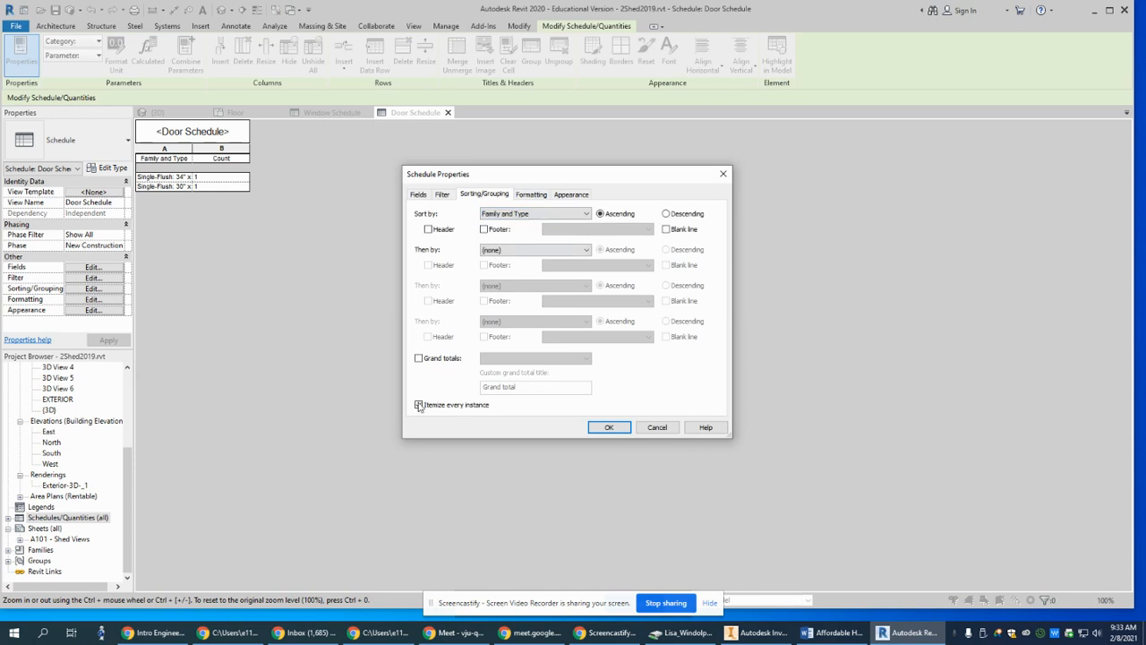
Step: Remove the blank row before data from the door schedule and widen its Family and Type column to fit the full text
{"action": "left_click", "coordinate": [571, 195]}
{"action": "left_click", "coordinate": [586, 282]}
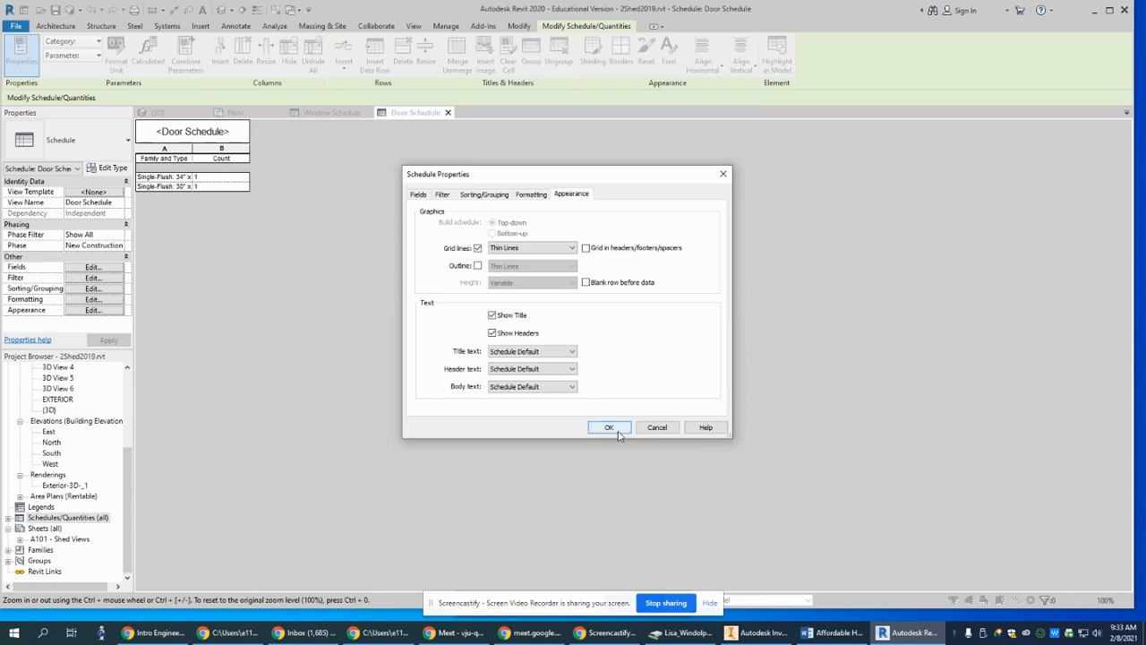
{"action": "left_click", "coordinate": [607, 427]}
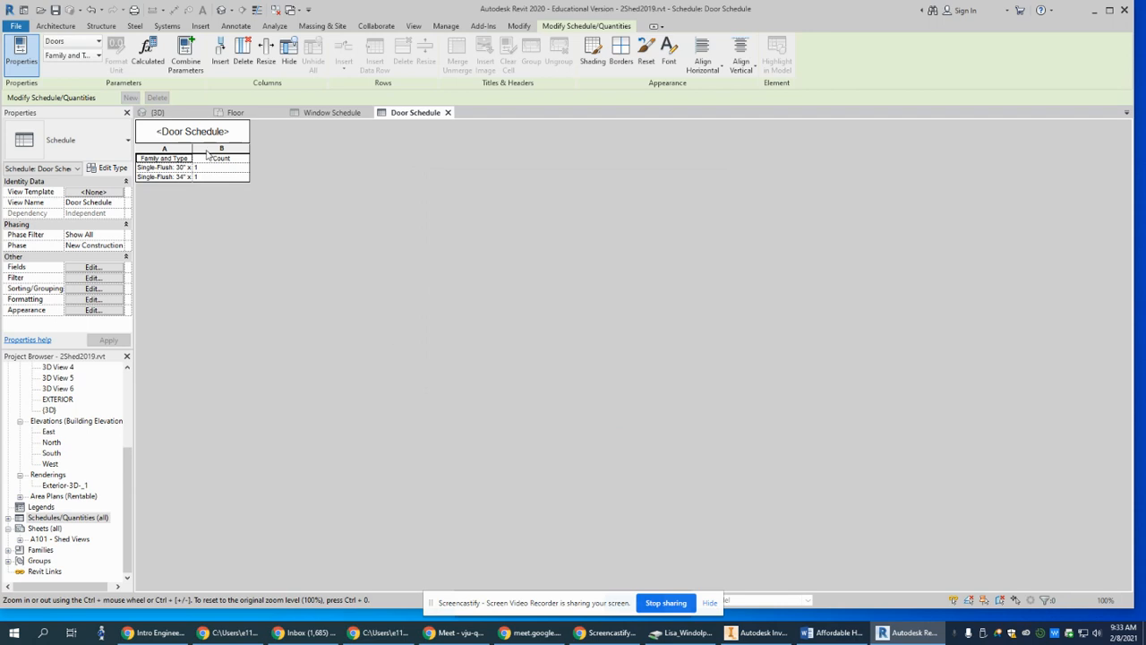
{"action": "left_click_drag", "start_coordinate": [192, 146], "coordinate": [223, 146]}
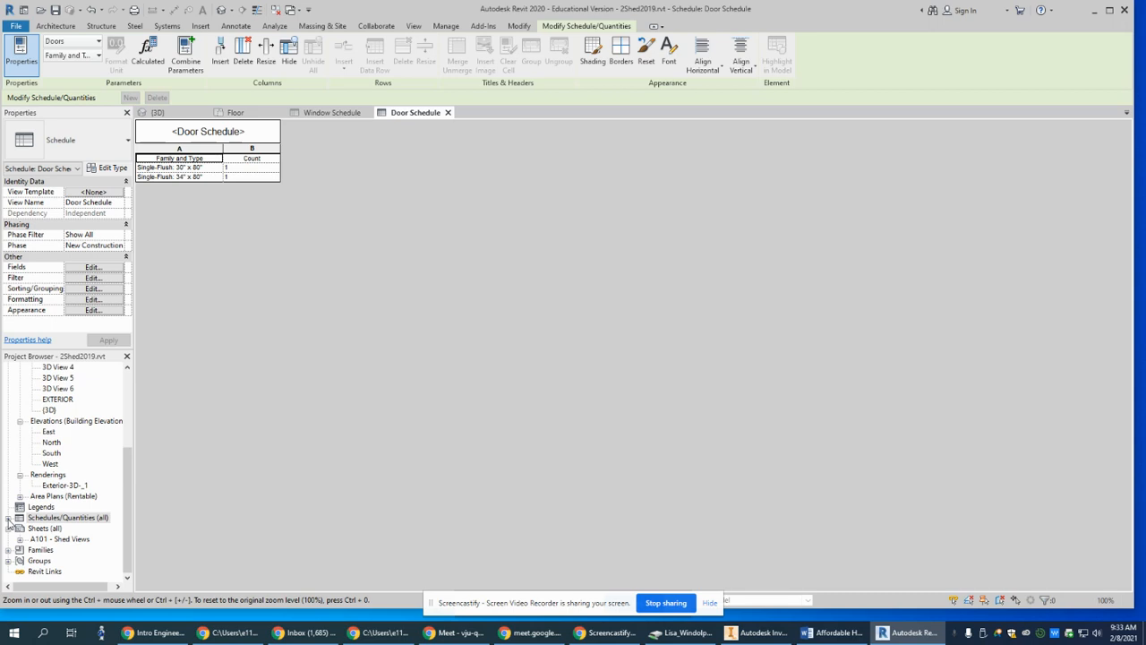
Step: Create a new schedule for the Areas (Rentable) category, keeping the name Area Schedule (Rentable)
{"action": "right_click", "coordinate": [59, 518]}
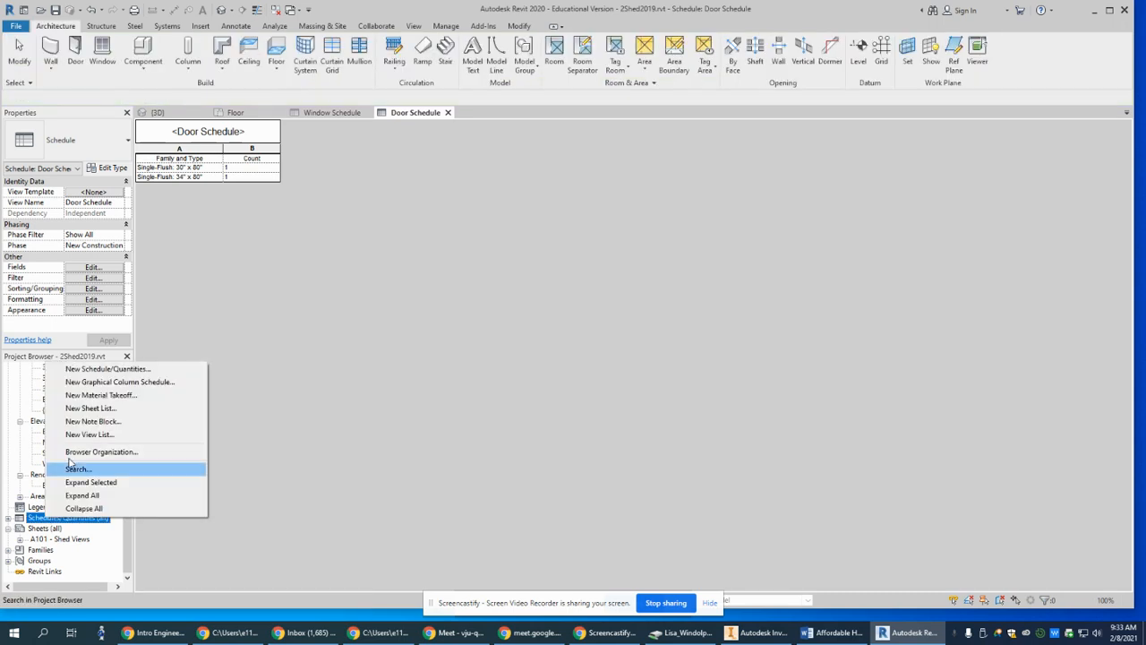
{"action": "left_click", "coordinate": [103, 369]}
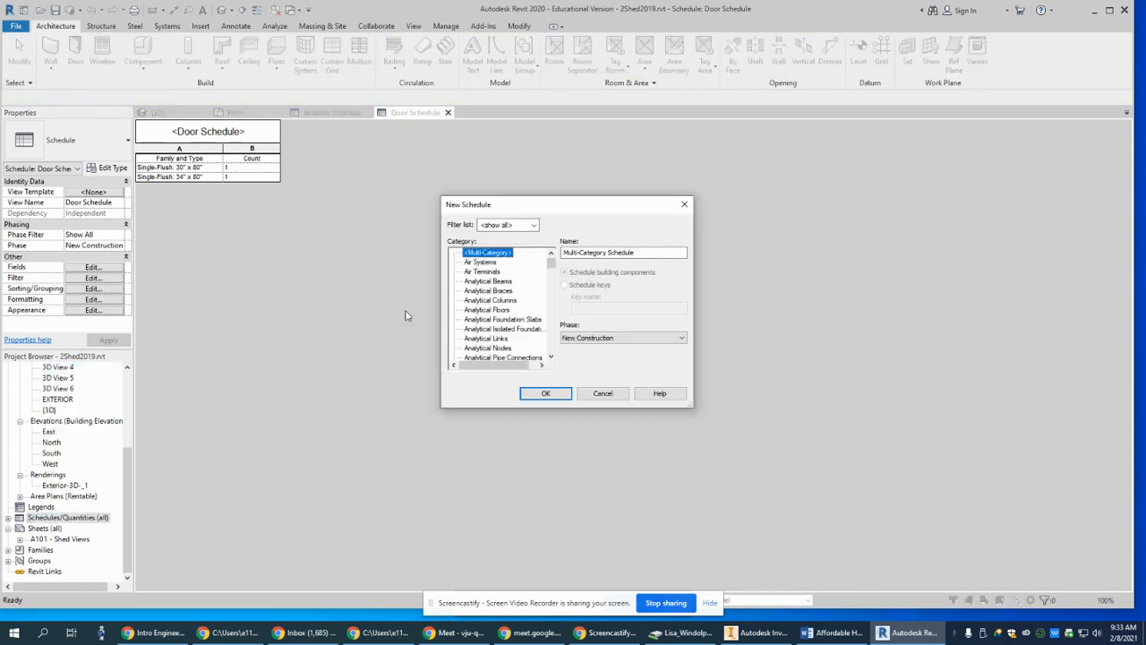
{"action": "scroll", "coordinate": [488, 300], "scroll_direction": "down", "scroll_amount": 3}
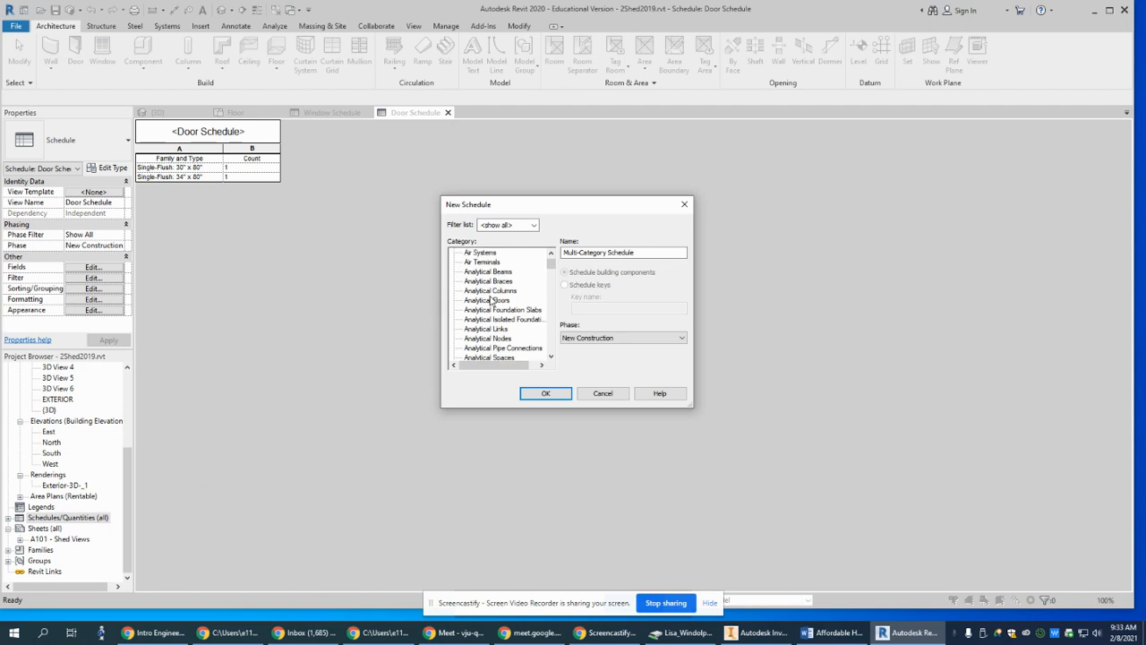
{"action": "scroll", "coordinate": [488, 302], "scroll_direction": "down", "scroll_amount": 1}
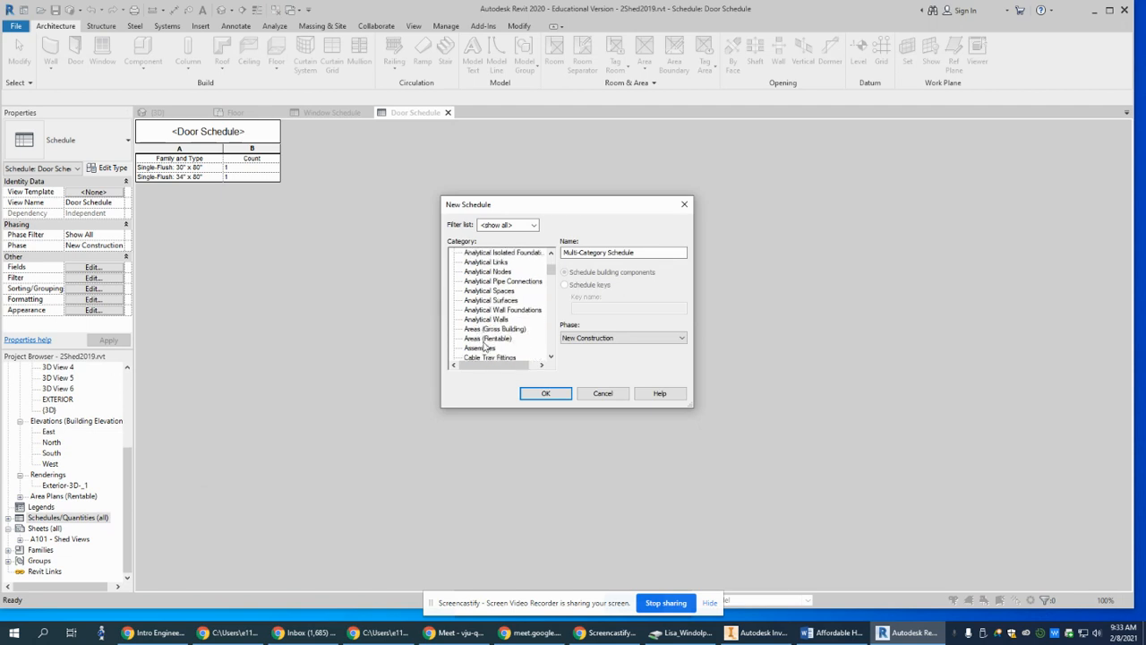
{"action": "left_click", "coordinate": [488, 338]}
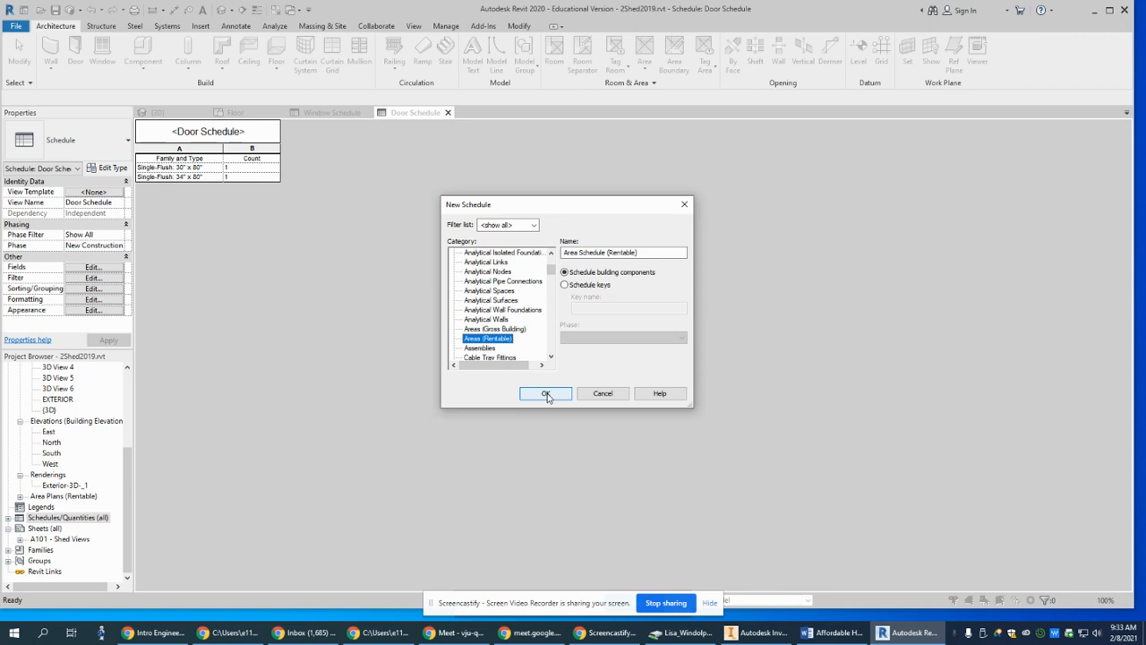
{"action": "left_click", "coordinate": [547, 395]}
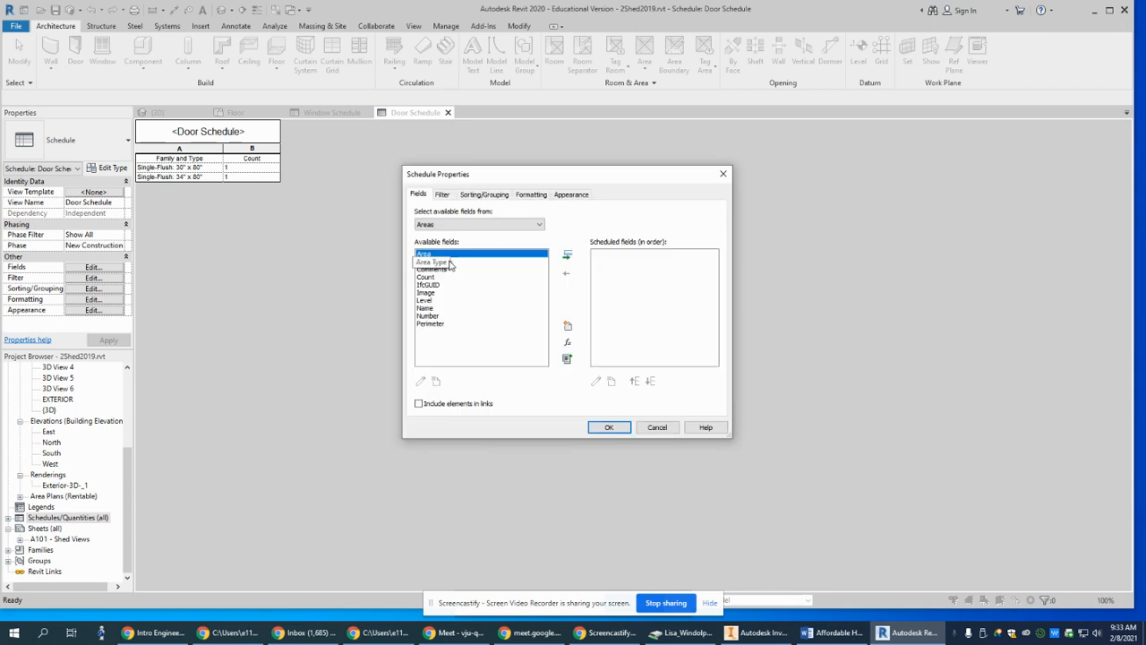
Step: Add the Name, Area and Perimeter fields, in that order, to the area schedule
{"action": "left_click", "coordinate": [424, 301]}
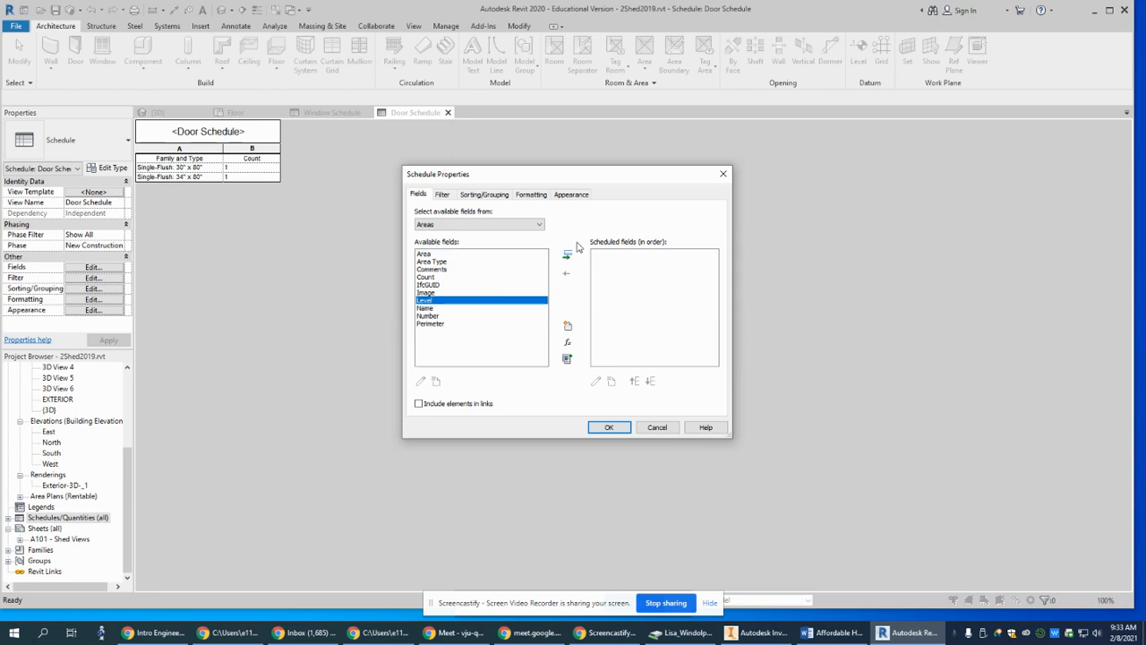
{"action": "left_click", "coordinate": [422, 308]}
{"action": "left_click", "coordinate": [569, 255]}
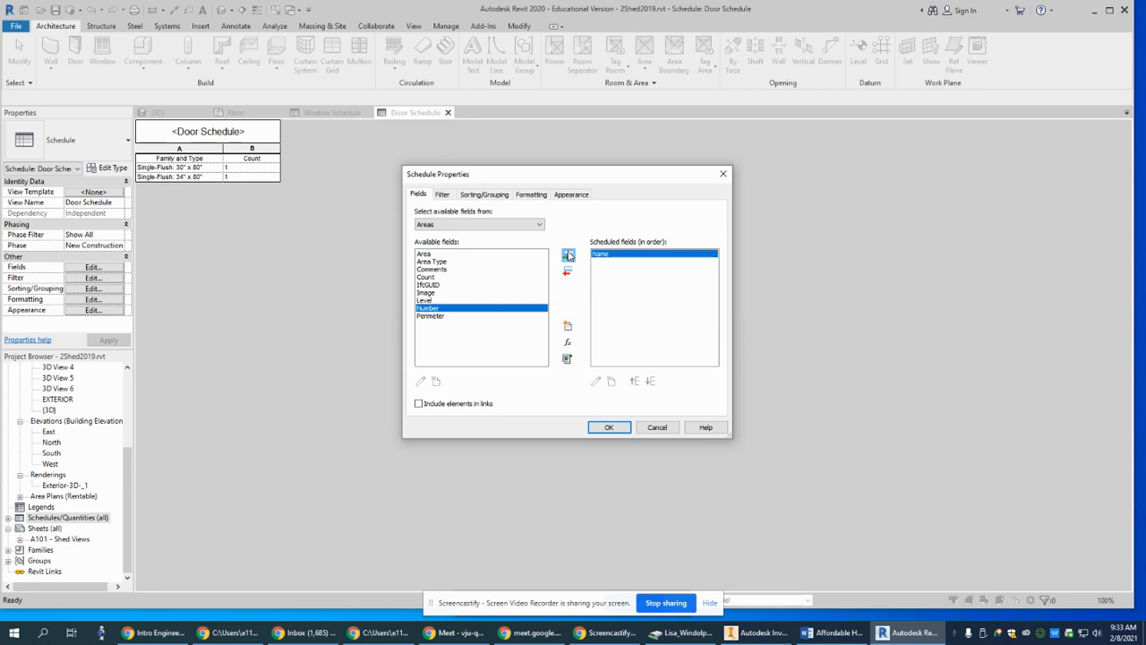
{"action": "left_click", "coordinate": [428, 254]}
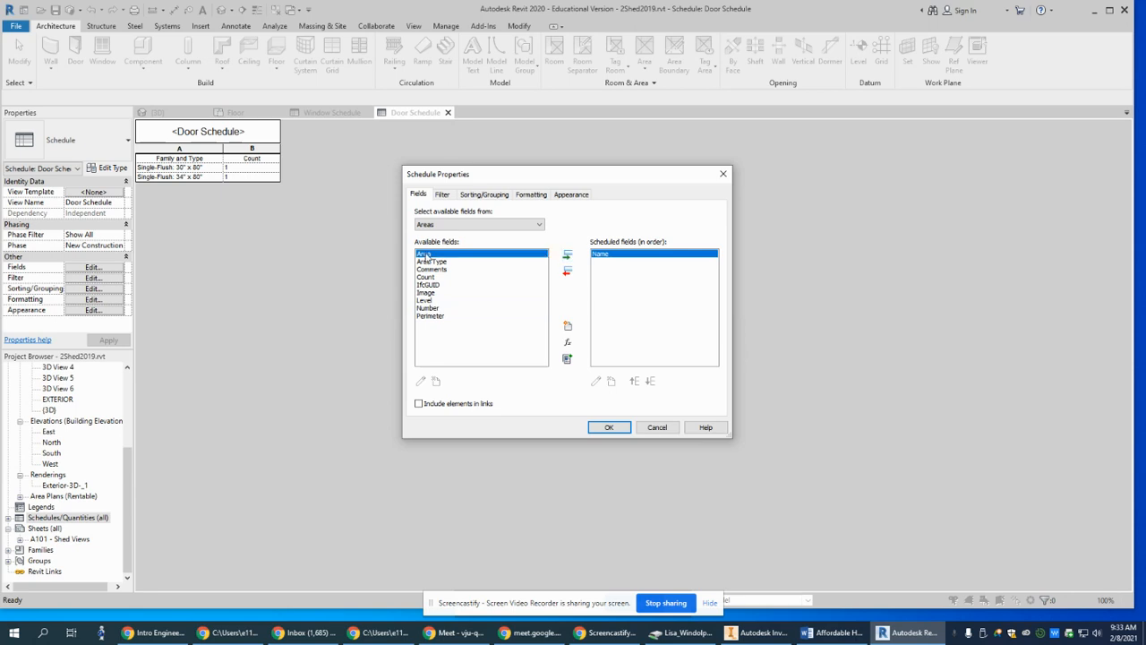
{"action": "left_click", "coordinate": [566, 257]}
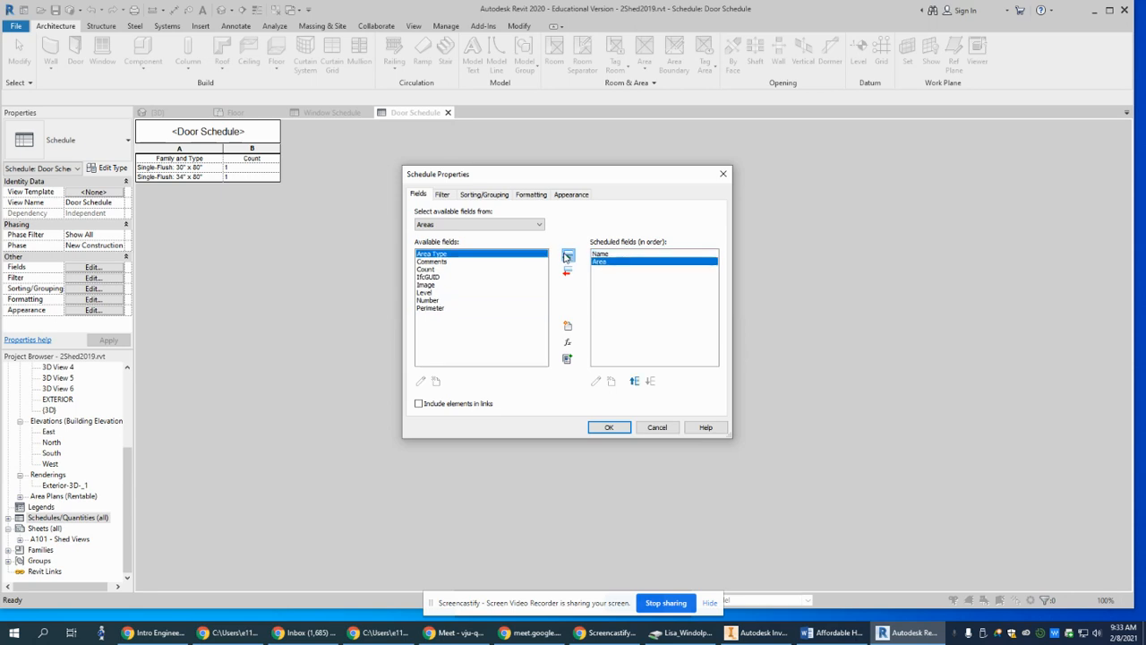
{"action": "left_click", "coordinate": [428, 309]}
{"action": "left_click", "coordinate": [567, 256]}
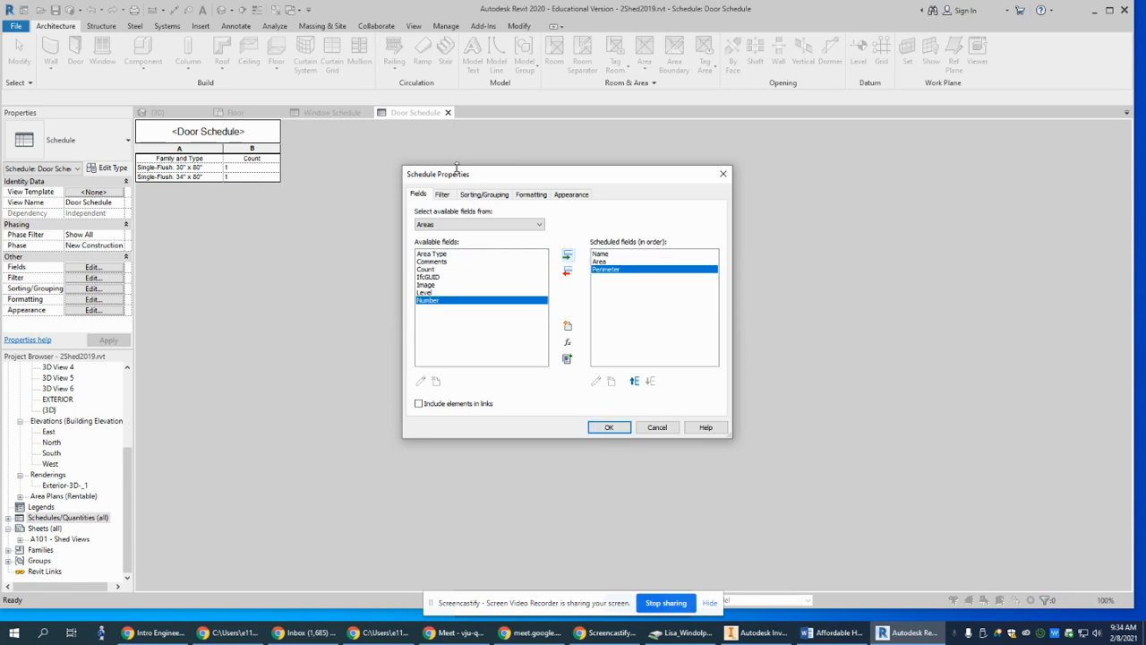
Step: Sort the area schedule by Name in ascending order and generate it without the blank row before data
{"action": "left_click", "coordinate": [491, 197]}
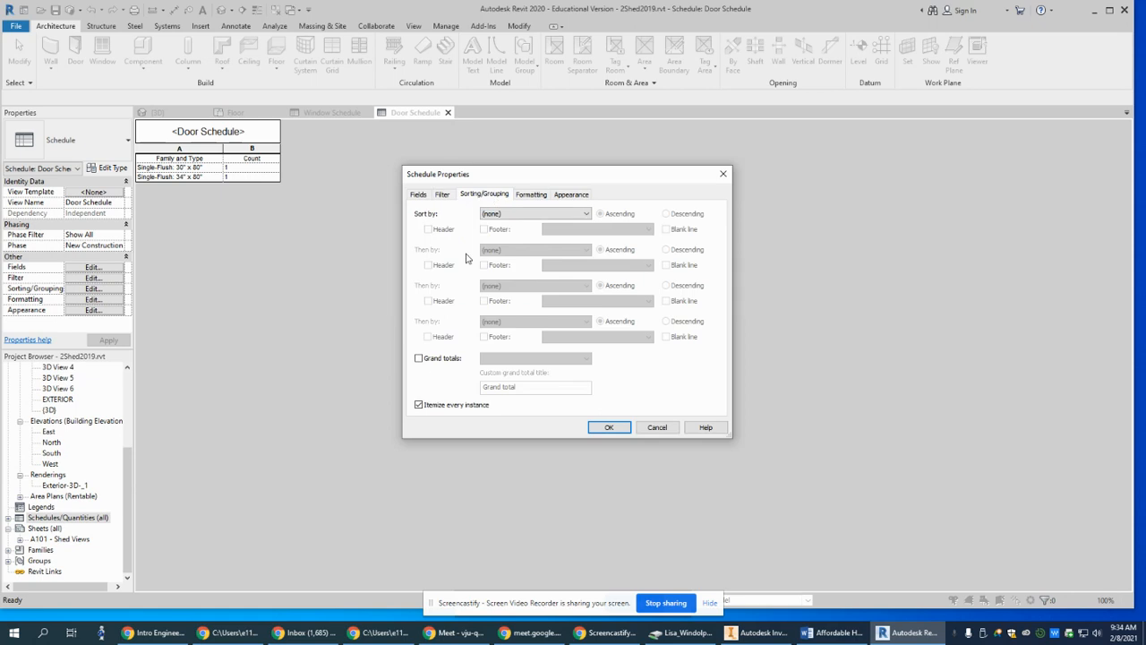
{"action": "left_click", "coordinate": [575, 214]}
{"action": "left_click", "coordinate": [553, 236]}
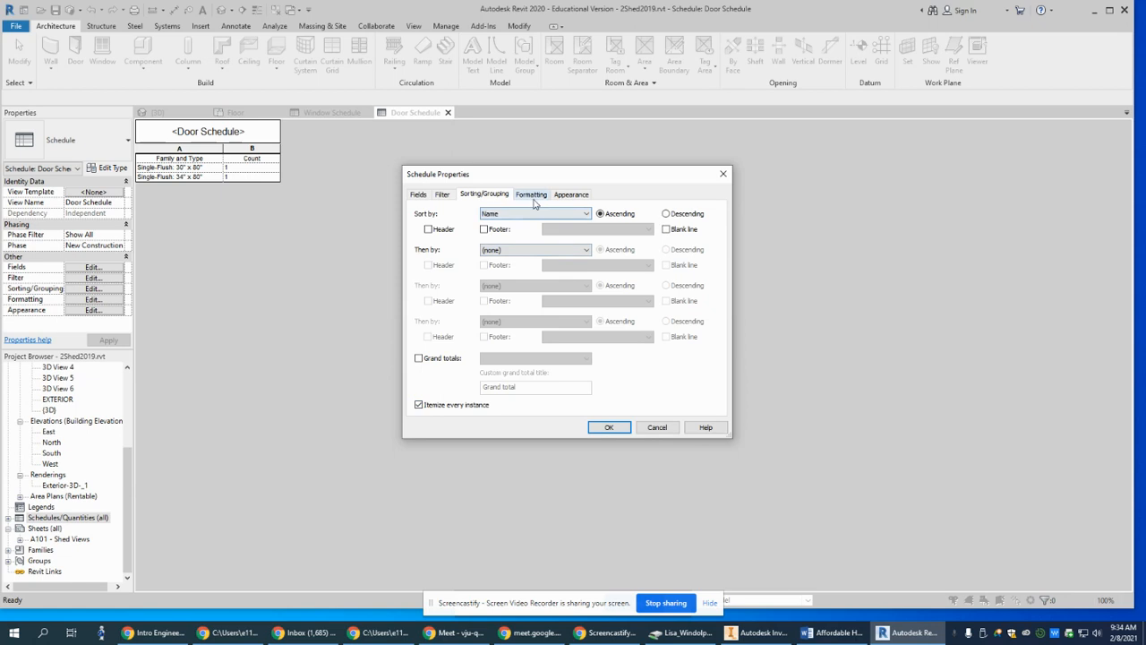
{"action": "left_click", "coordinate": [571, 194]}
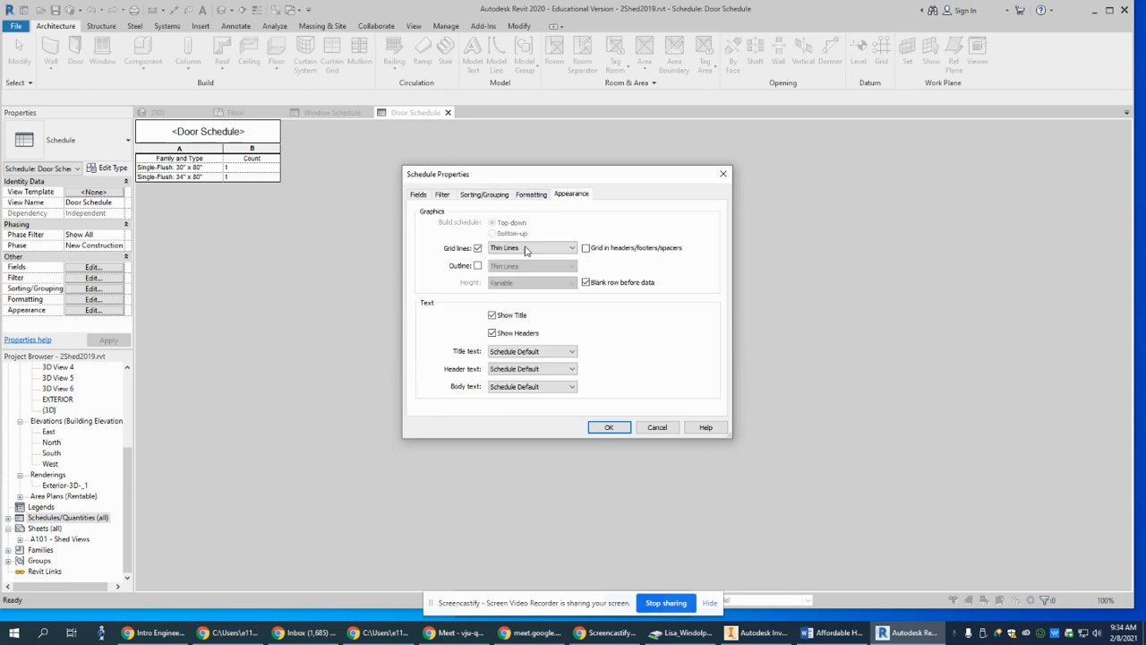
{"action": "left_click", "coordinate": [586, 282]}
{"action": "left_click", "coordinate": [609, 427]}
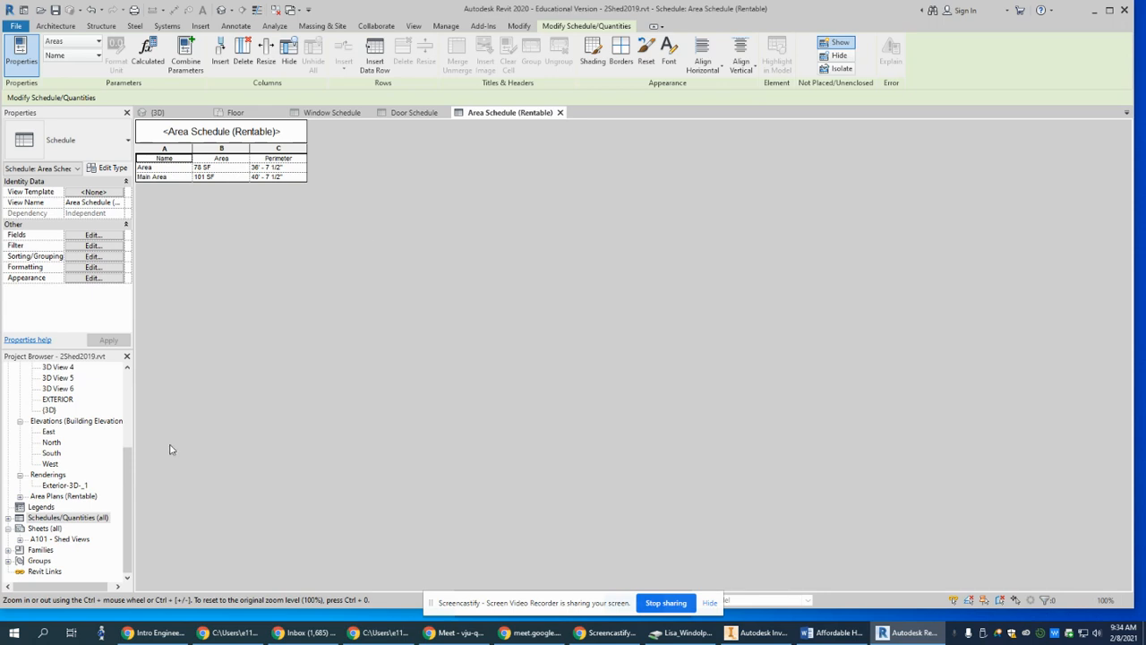
Step: Create a new sheet with the A 8.5 x 11 Vertical titleblock and name it Schedules
{"action": "right_click", "coordinate": [48, 530]}
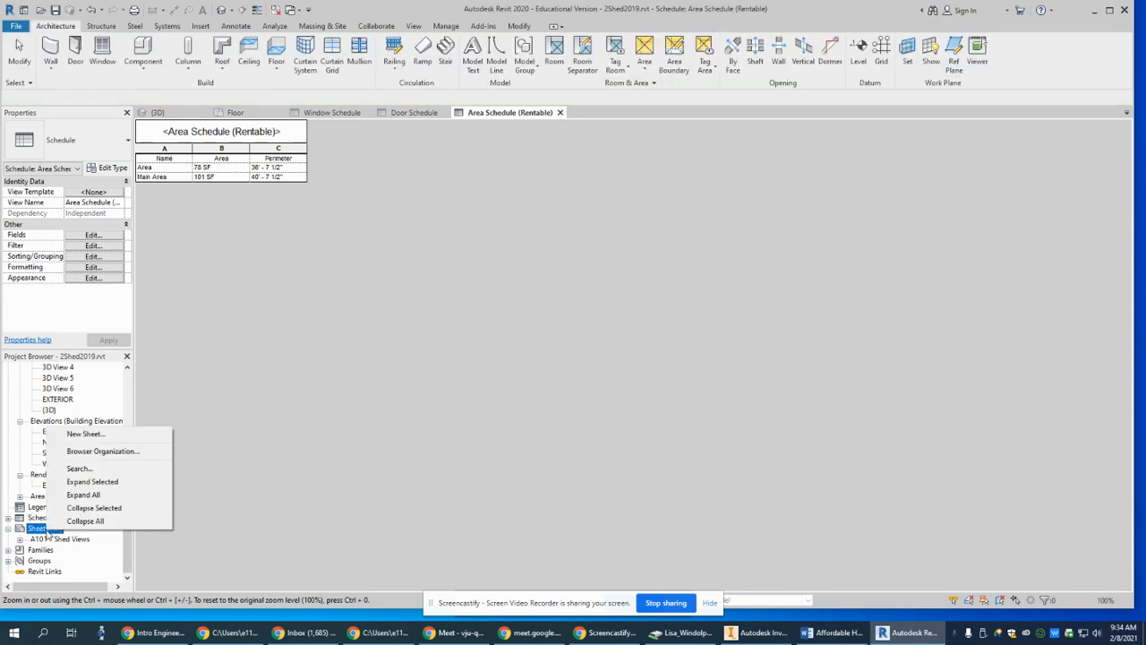
{"action": "left_click", "coordinate": [94, 435]}
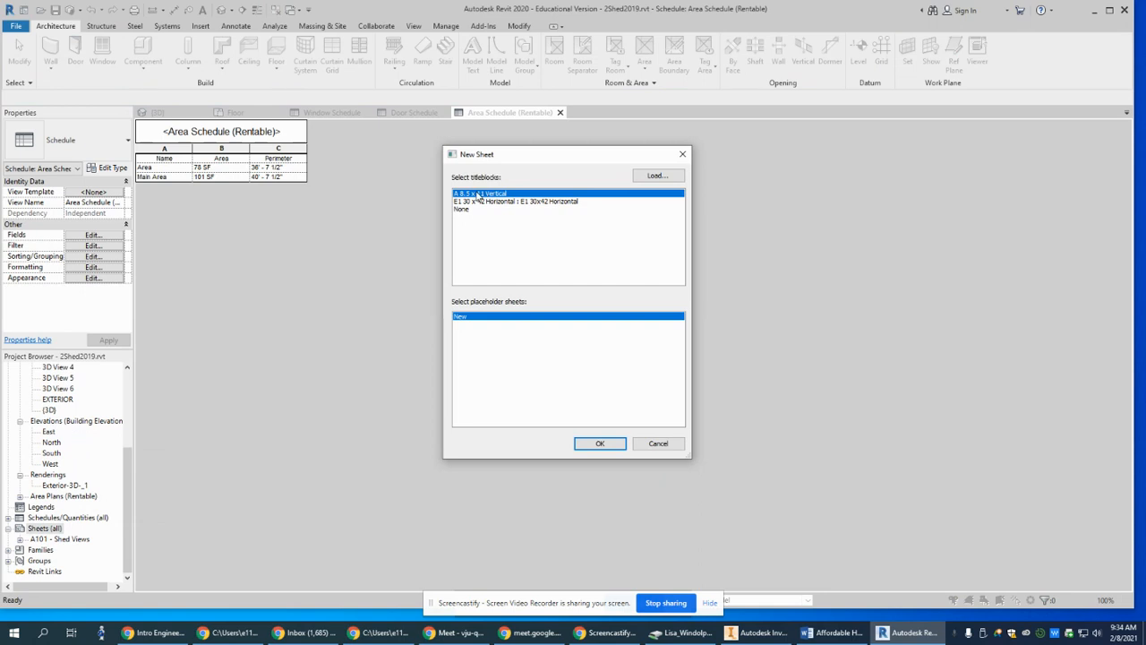
{"action": "left_click", "coordinate": [601, 444]}
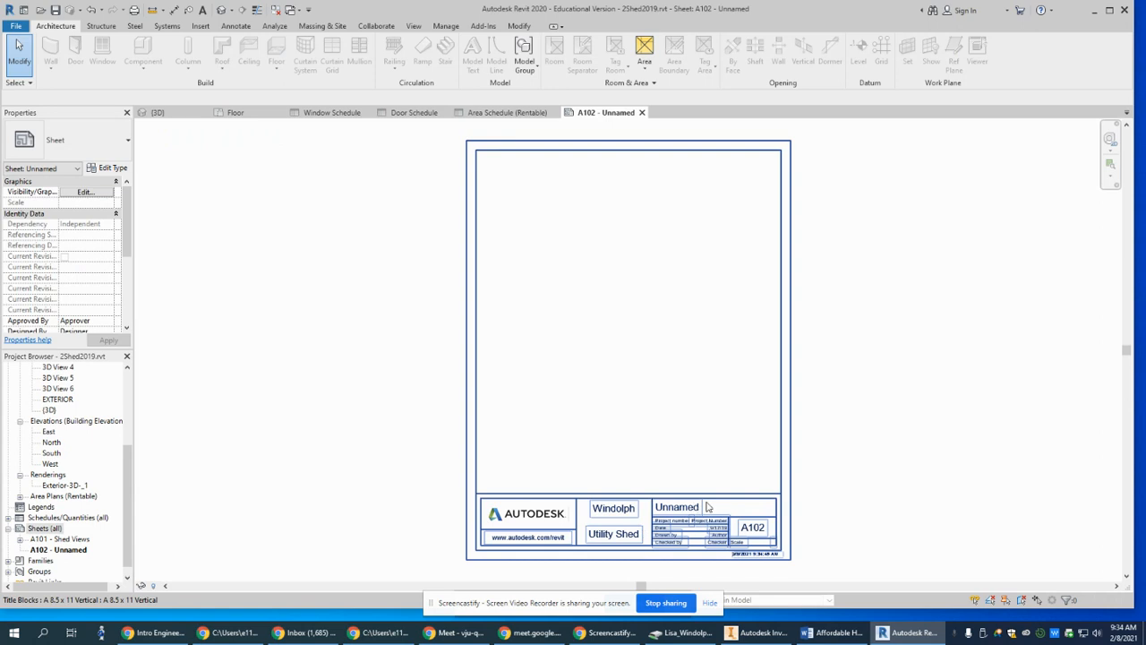
{"action": "left_click", "coordinate": [700, 512]}
{"action": "left_click", "coordinate": [693, 507]}
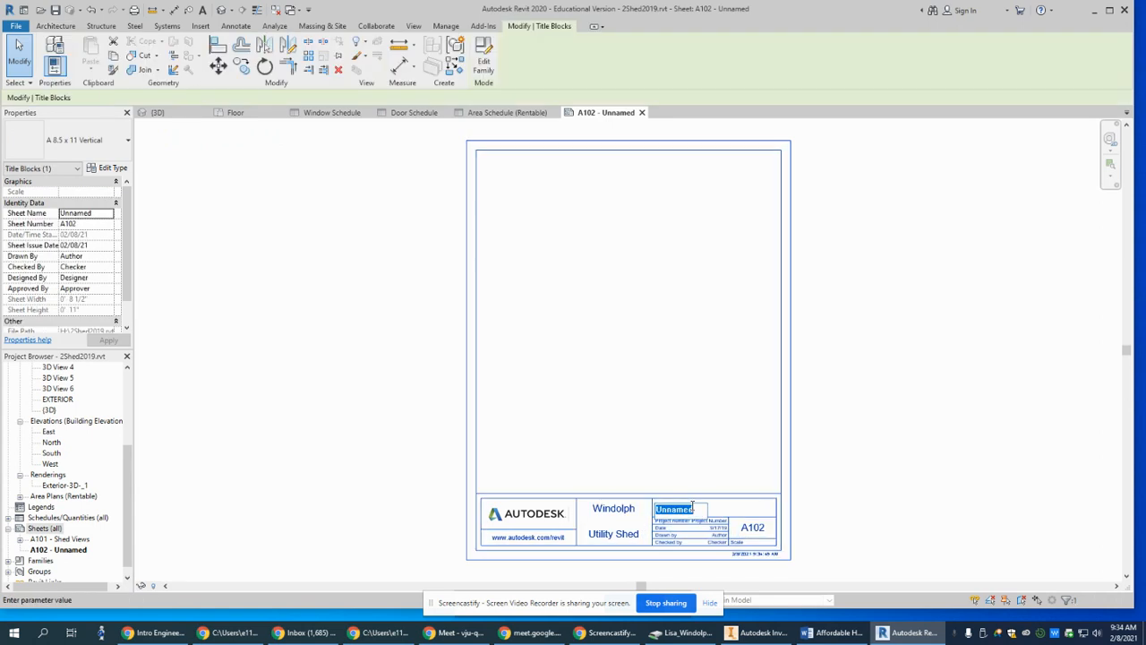
{"action": "type", "text": "Schedules"}
{"action": "key", "text": "Return"}
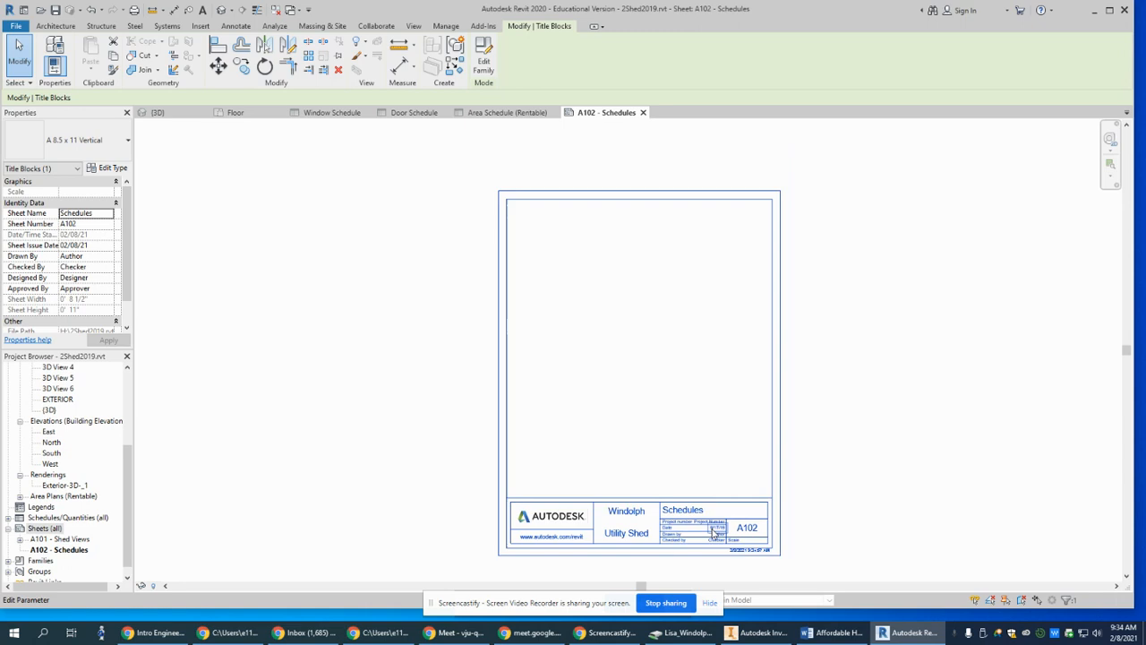
Step: Set the date in the Schedules sheet's title block to 2/8/21
{"action": "scroll", "coordinate": [714, 532], "scroll_direction": "up", "scroll_amount": 4}
{"action": "left_click", "coordinate": [714, 532]}
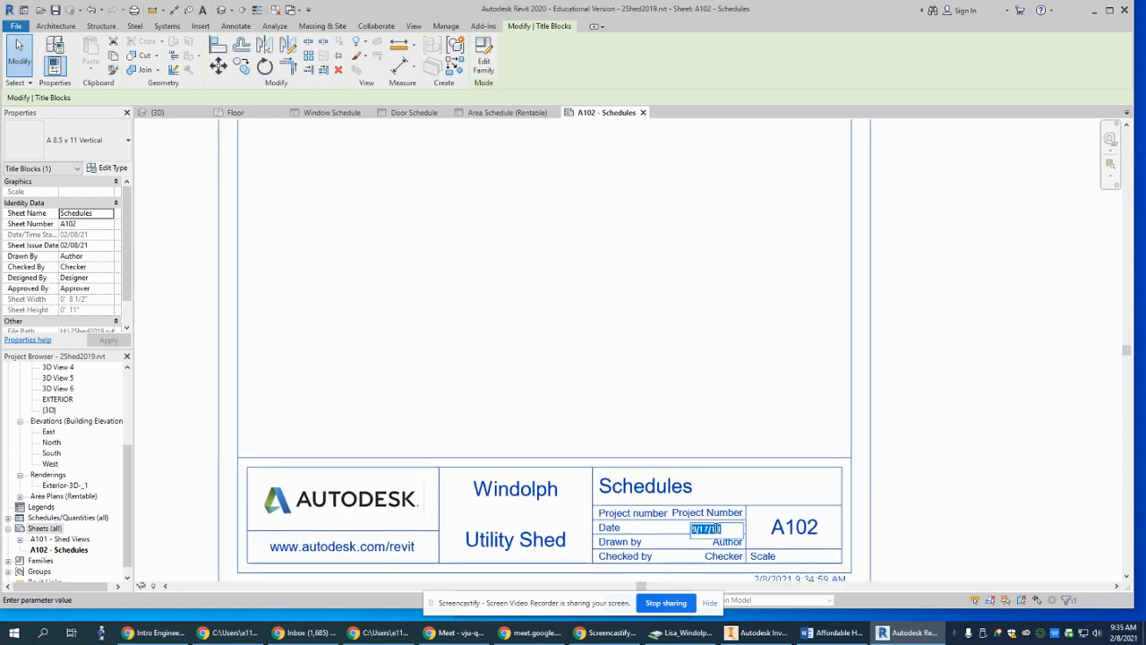
{"action": "type", "text": "2/8/21"}
{"action": "key", "text": "Return"}
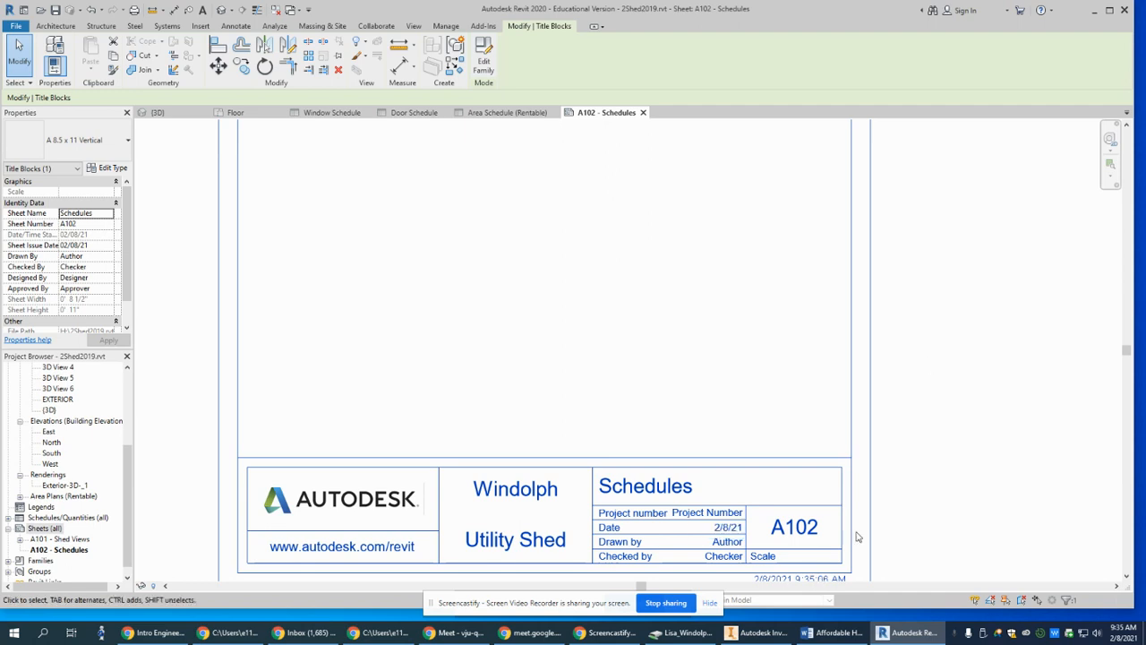
Step: Fill in the drafter's name for Drawn by and the checker's name for Checked by in the title block
{"action": "left_click", "coordinate": [729, 543]}
{"action": "type", "text": "L. Windolph"}
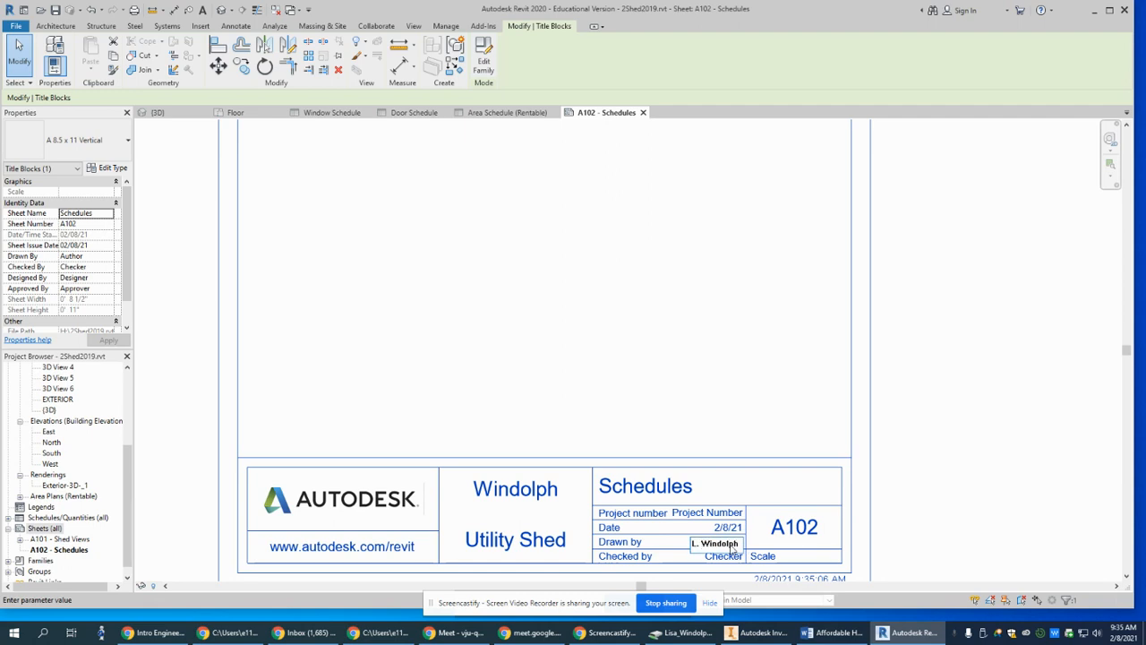
{"action": "key", "text": "Return"}
{"action": "left_click", "coordinate": [729, 556]}
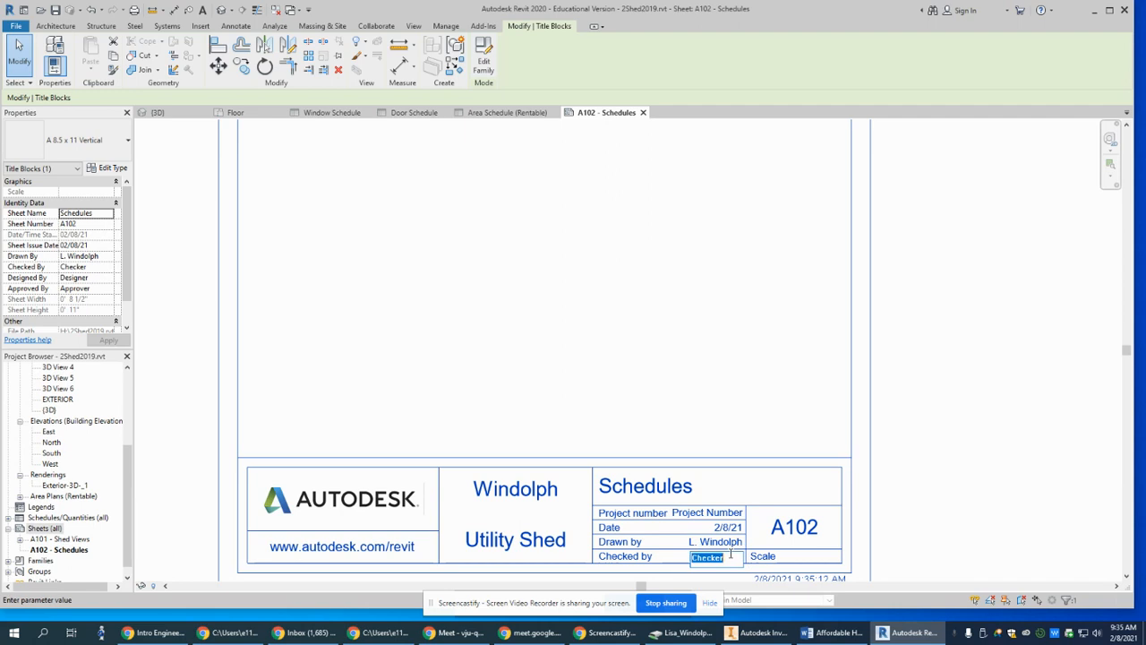
{"action": "type", "text": "M. Tomberlin"}
{"action": "key", "text": "Return"}
{"action": "left_click", "coordinate": [950, 469]}
Step: Expand the Schedules/Quantities branch of the project browser to list the project's schedules
{"action": "scroll", "coordinate": [946, 466], "scroll_direction": "up", "scroll_amount": 1}
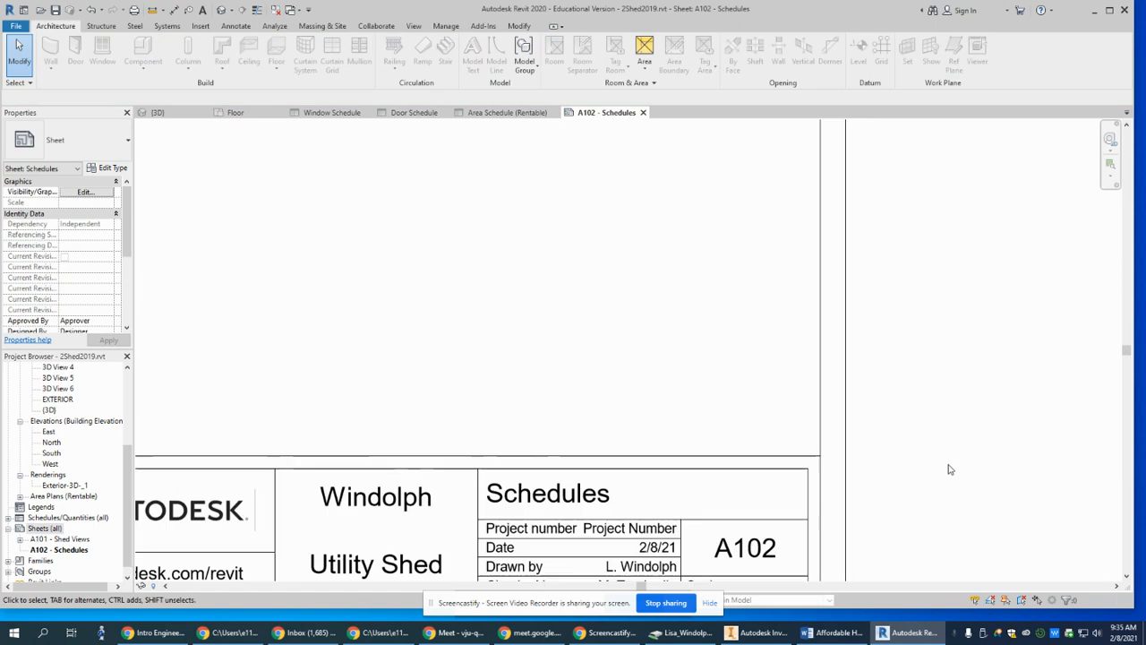
{"action": "scroll", "coordinate": [946, 466], "scroll_direction": "down", "scroll_amount": 3}
{"action": "middle_click_drag", "start_coordinate": [880, 320], "coordinate": [706, 412]}
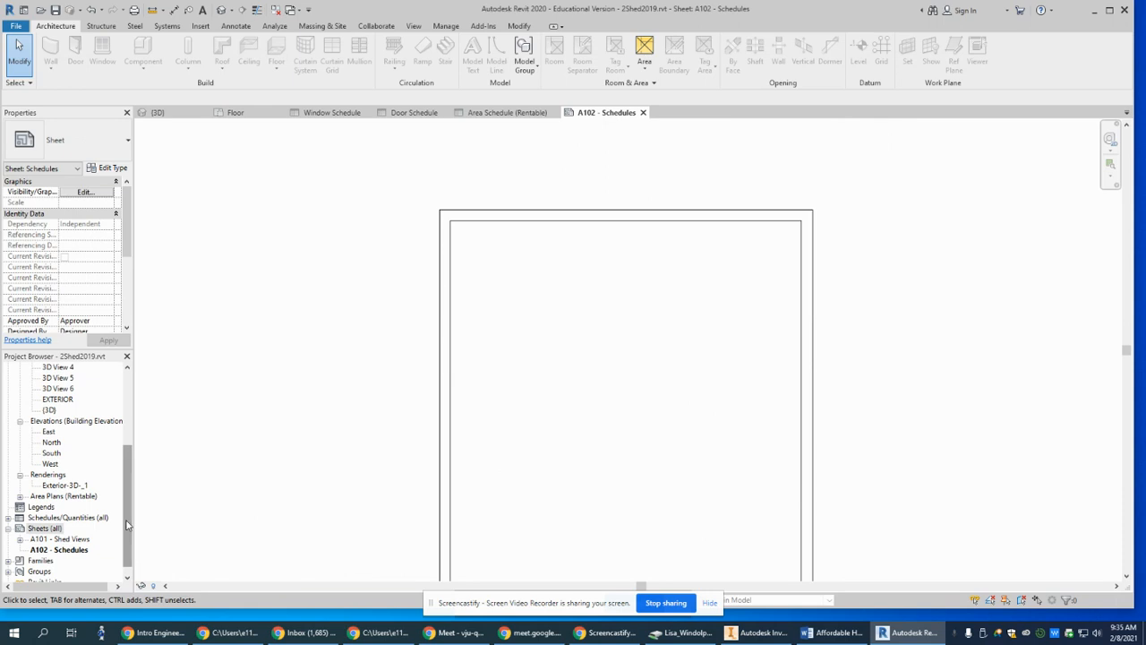
{"action": "left_click", "coordinate": [8, 518]}
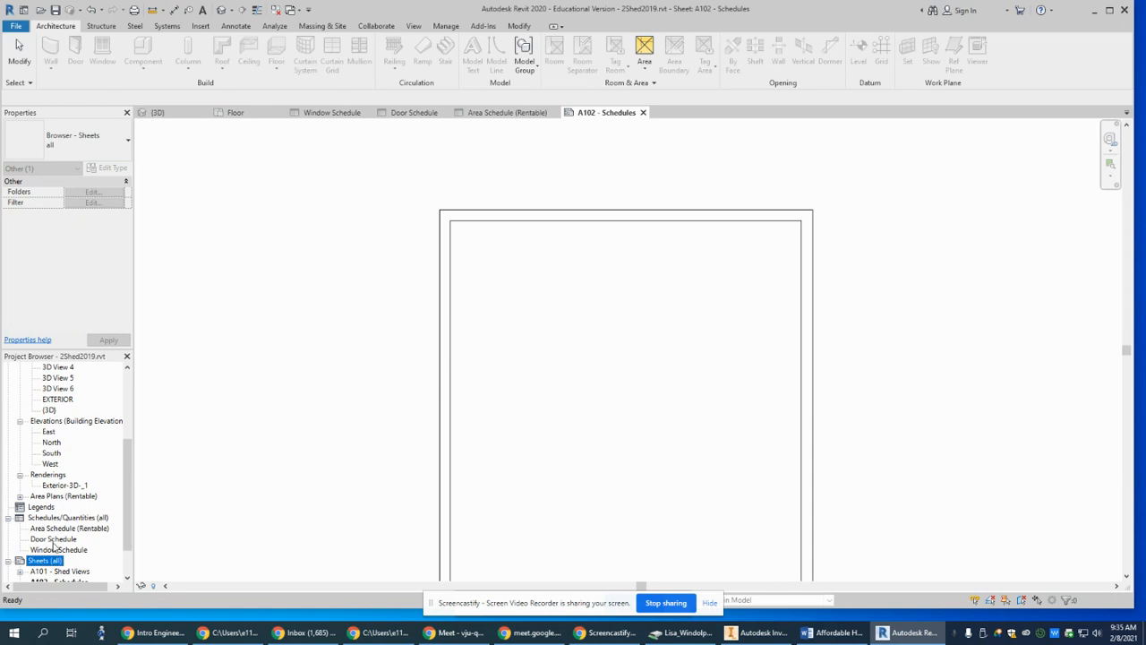
{"action": "left_click", "coordinate": [54, 539]}
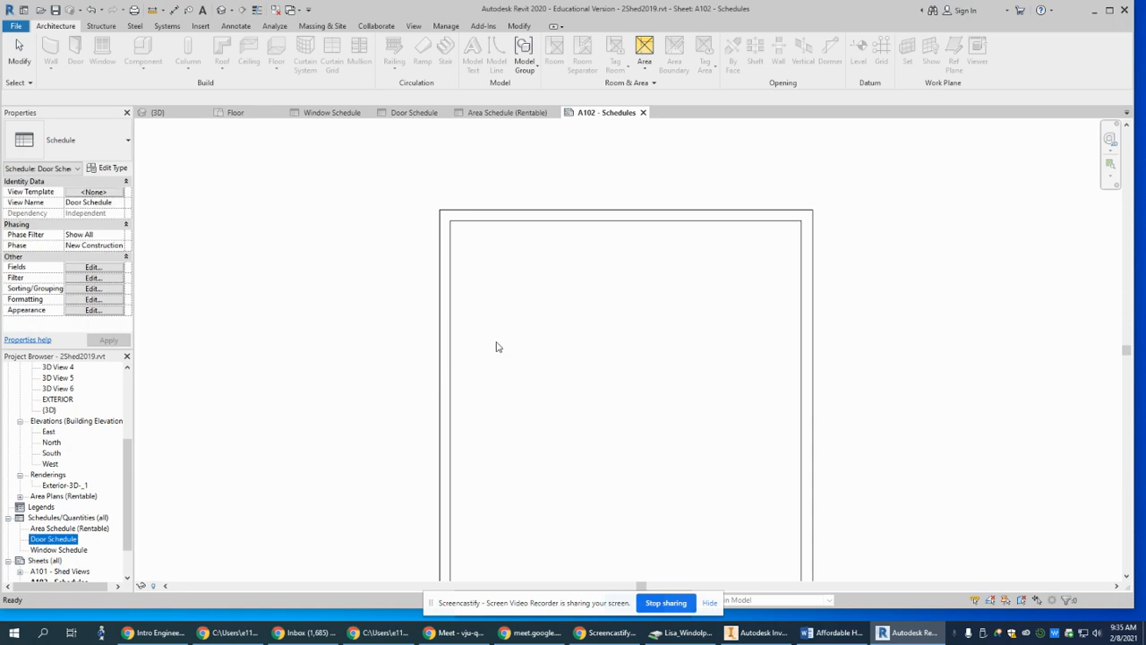
{"action": "right_click", "coordinate": [556, 316]}
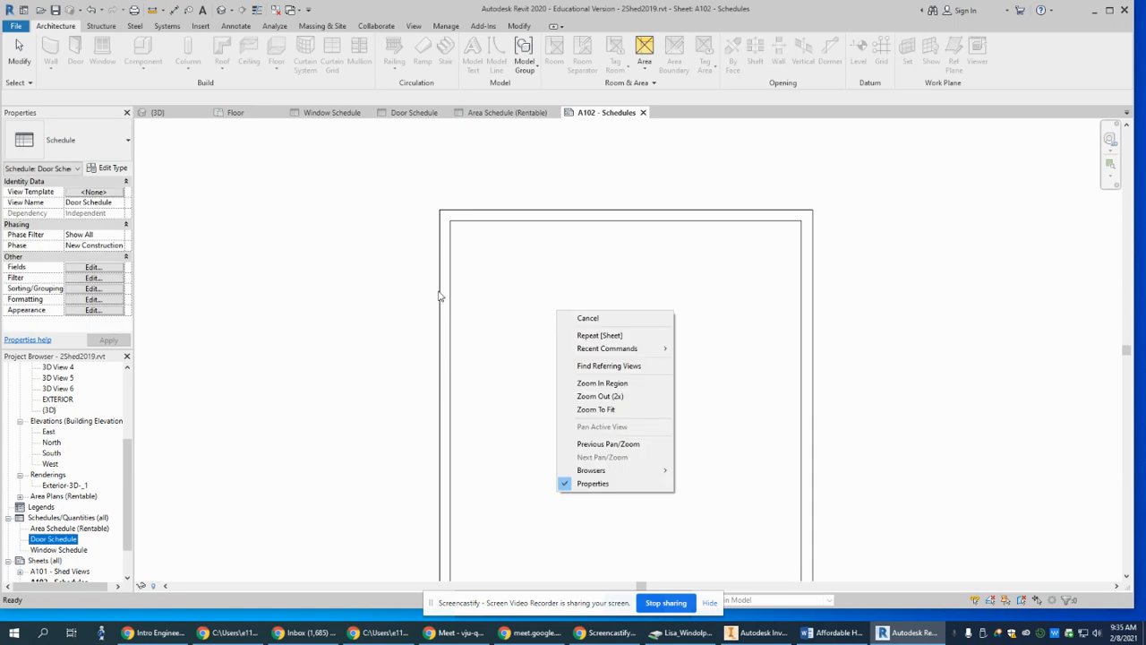
{"action": "left_click", "coordinate": [397, 300]}
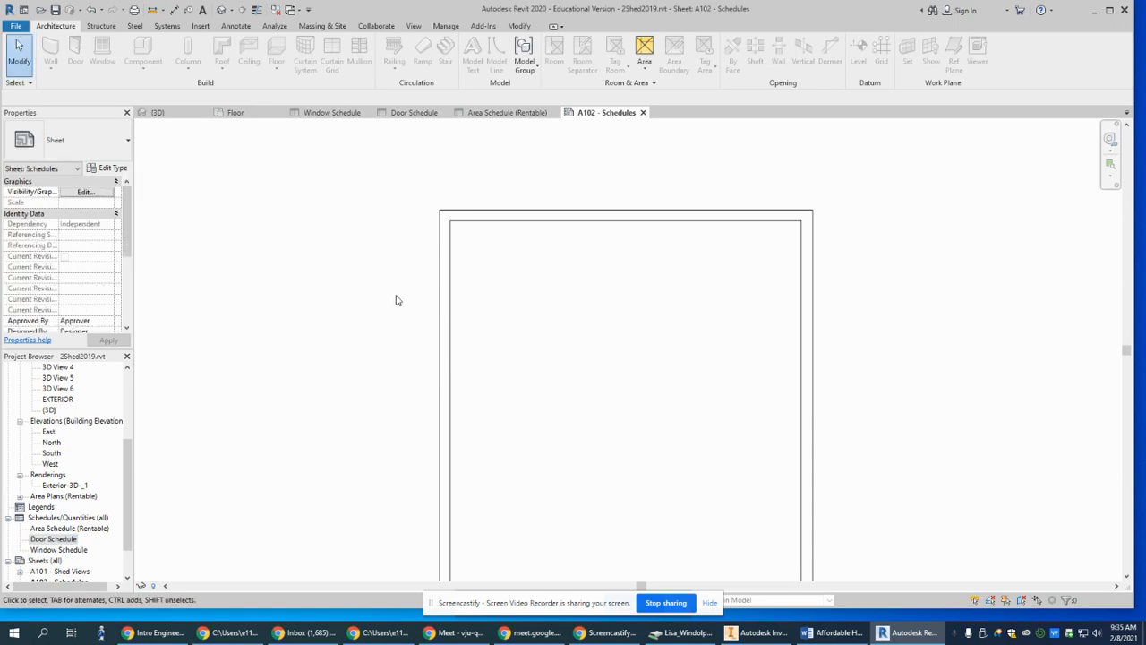
{"action": "left_click", "coordinate": [54, 540]}
{"action": "right_click", "coordinate": [319, 445]}
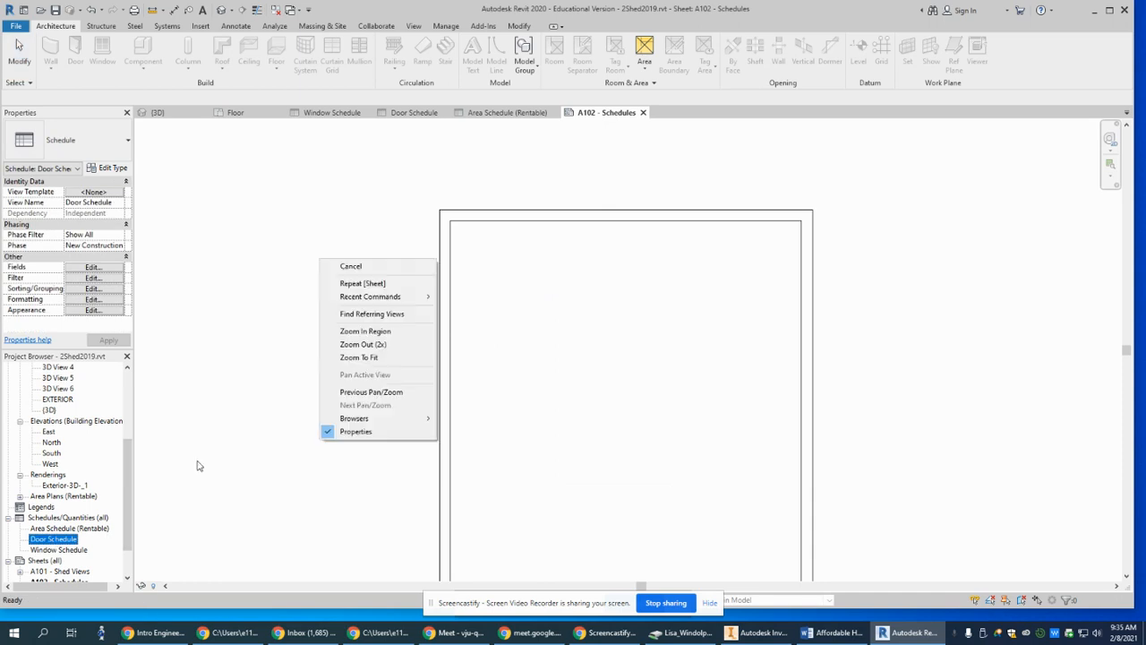
{"action": "left_click", "coordinate": [141, 541]}
{"action": "left_click", "coordinate": [53, 539]}
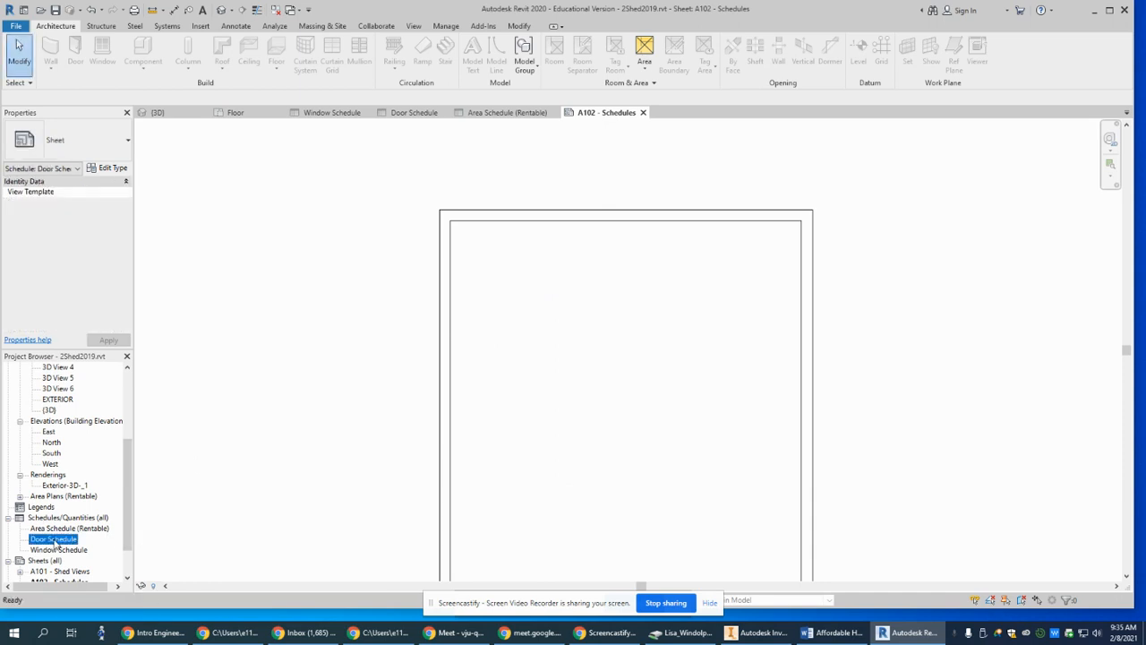
{"action": "right_click", "coordinate": [69, 540]}
{"action": "left_click", "coordinate": [252, 574]}
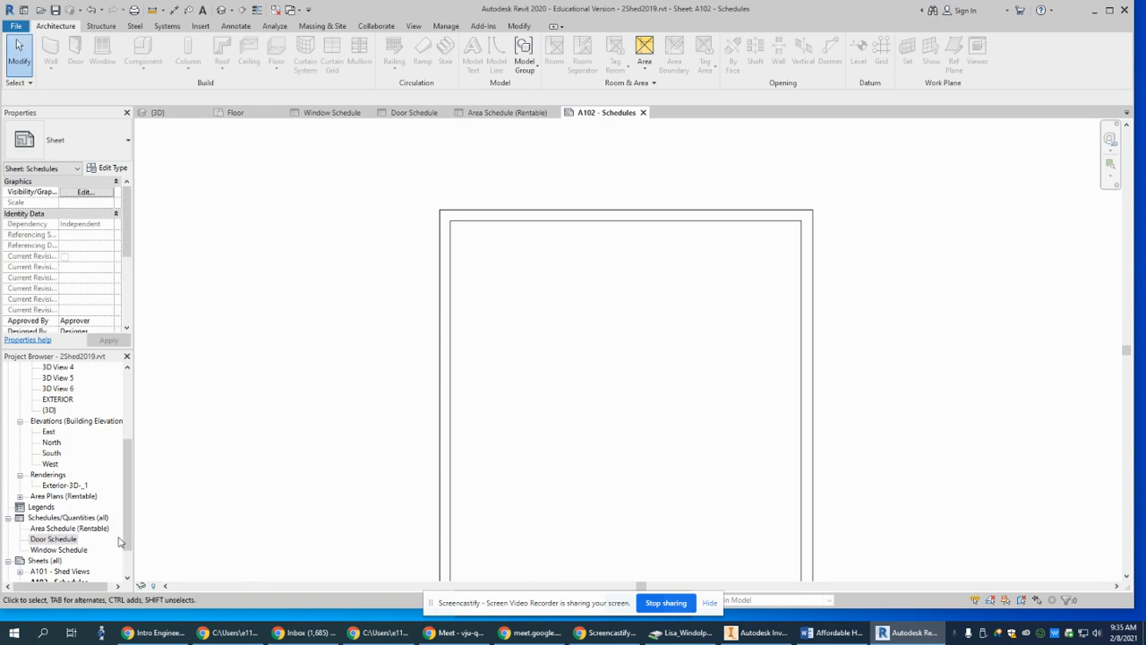
Step: Place the Door Schedule in the upper-left area of sheet A102, inside the border
{"action": "left_click", "coordinate": [69, 540]}
{"action": "left_click_drag", "start_coordinate": [527, 305], "coordinate": [547, 312]}
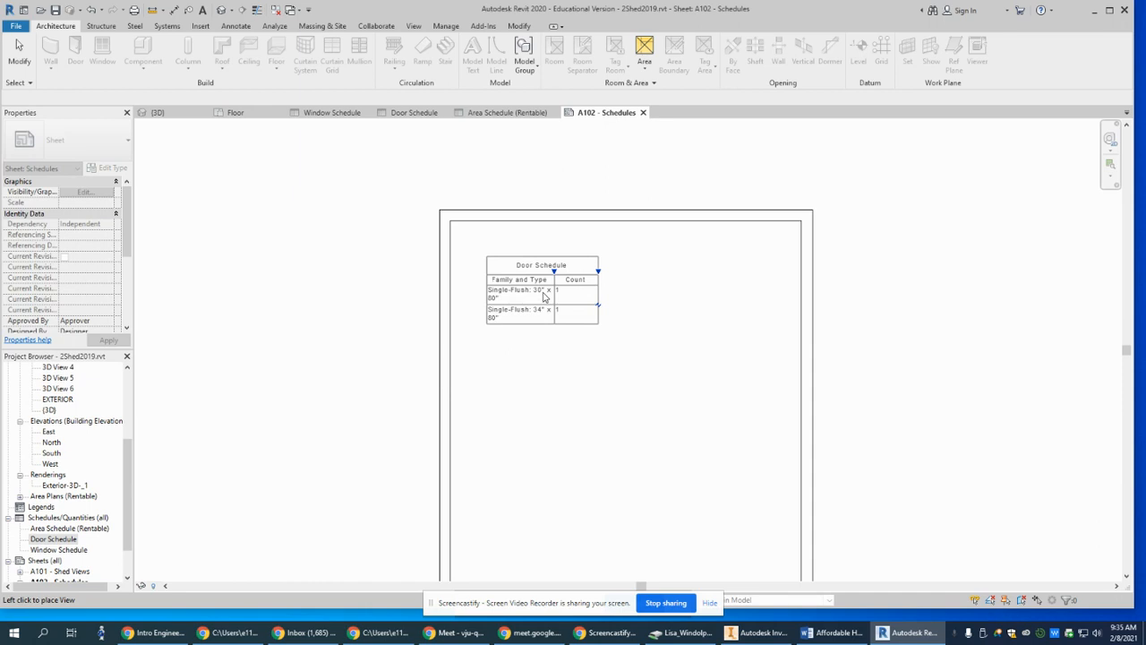
{"action": "left_click", "coordinate": [543, 297]}
Step: Place the Window Schedule on sheet A102 beside the Door Schedule, aligned with its top edge and inside the border
{"action": "left_click", "coordinate": [73, 553]}
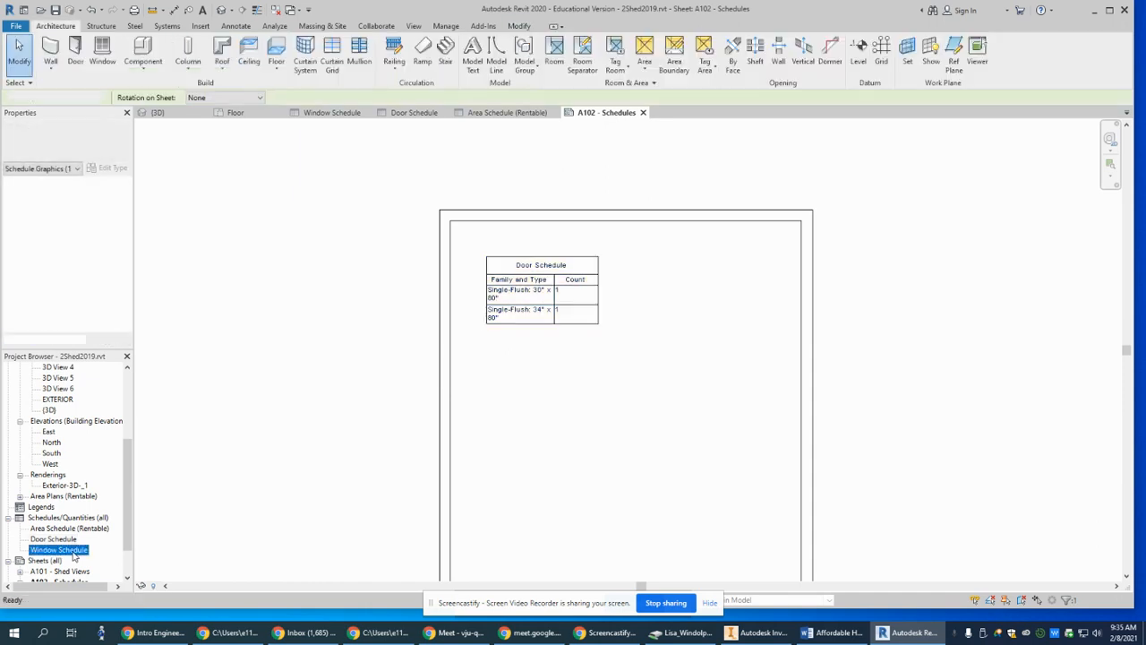
{"action": "left_click_drag", "start_coordinate": [74, 552], "coordinate": [704, 288]}
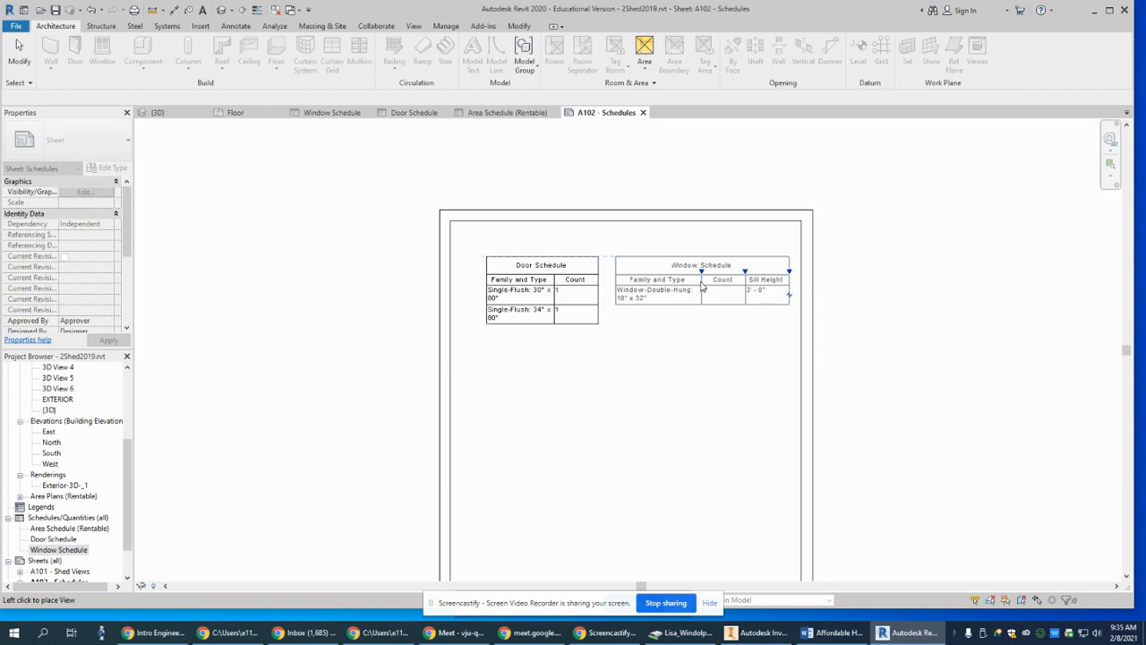
{"action": "left_click", "coordinate": [706, 289]}
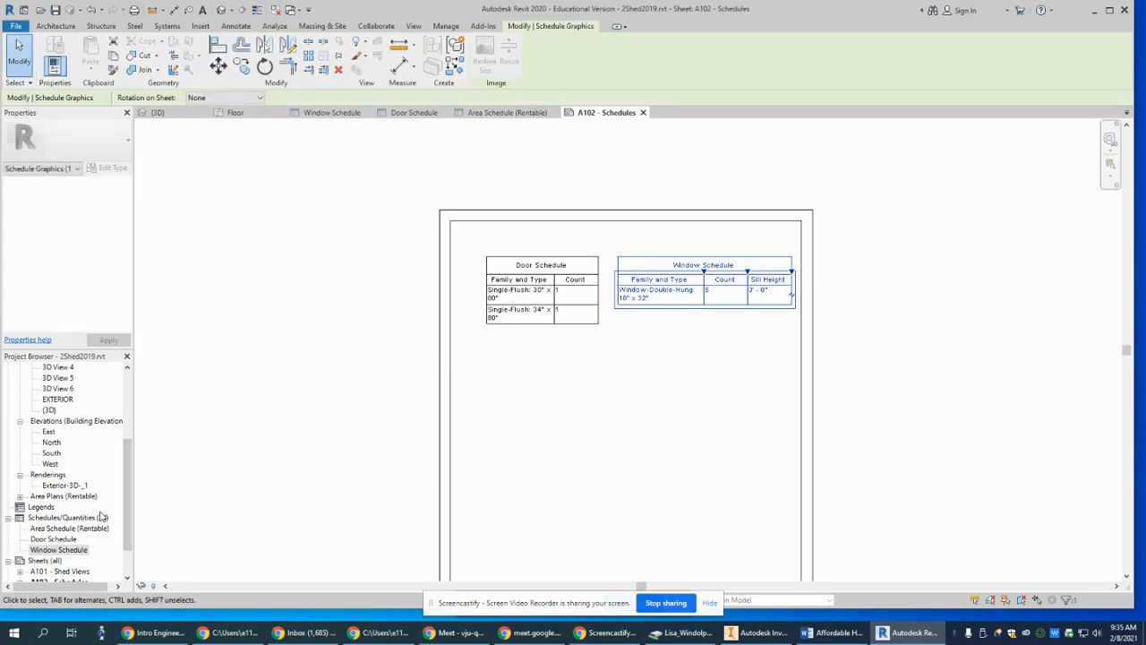
Step: Place the Area Schedule (Rentable) on sheet A102, centred below the Door and Window Schedules
{"action": "left_click", "coordinate": [68, 528]}
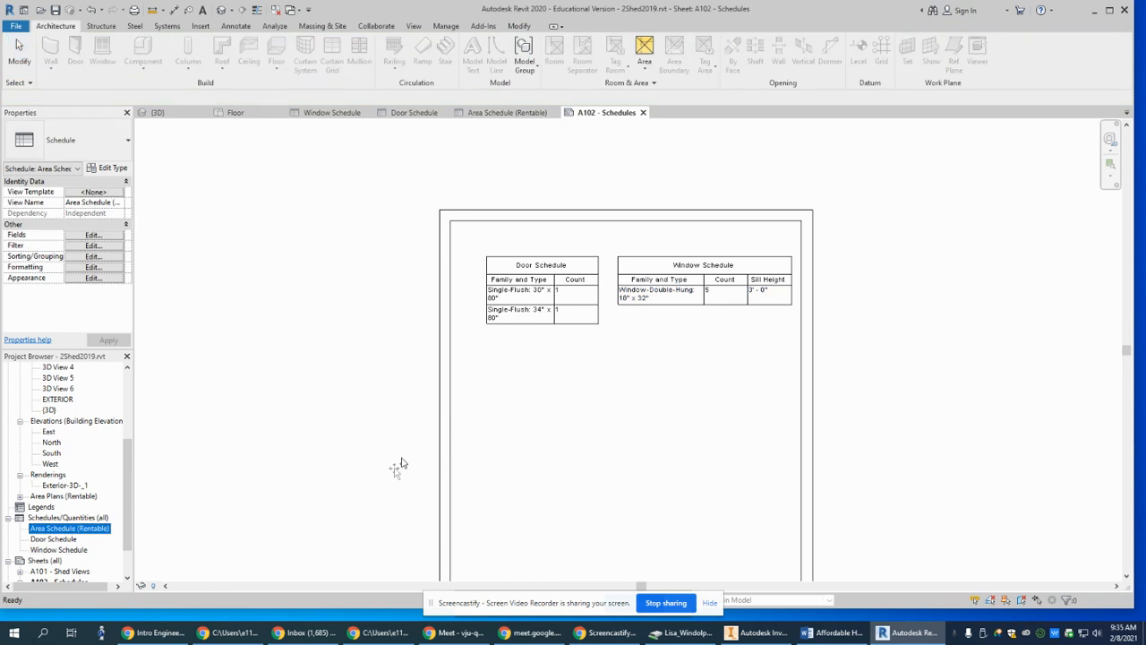
{"action": "left_click", "coordinate": [618, 421]}
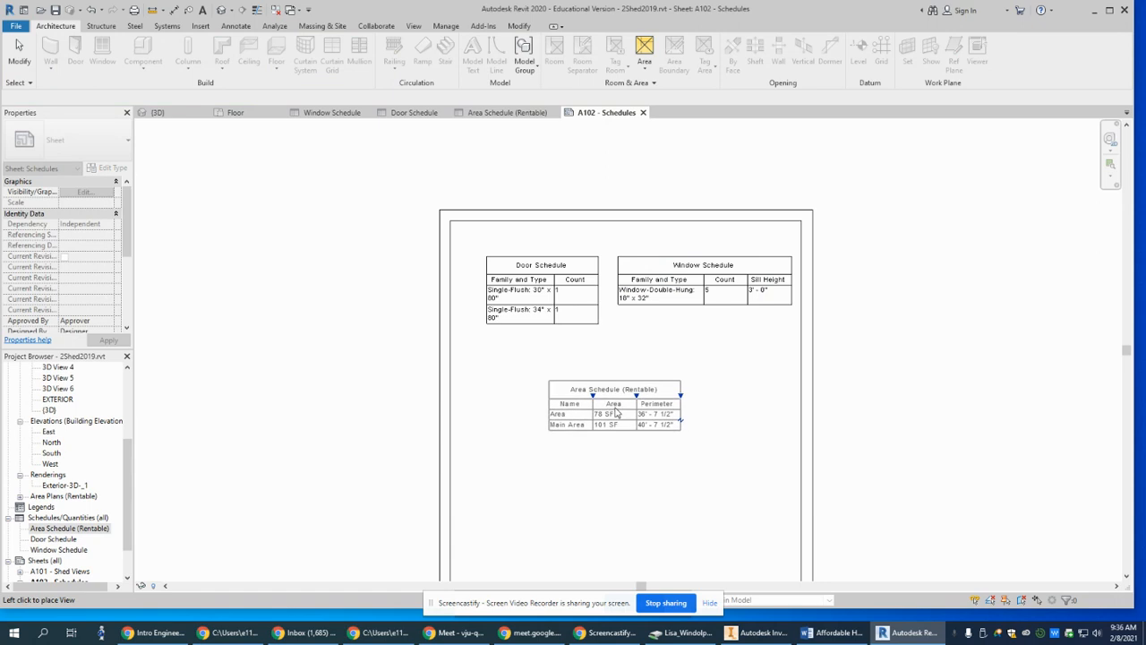
{"action": "left_click", "coordinate": [614, 412]}
{"action": "scroll", "coordinate": [959, 388], "scroll_direction": "down", "scroll_amount": 2}
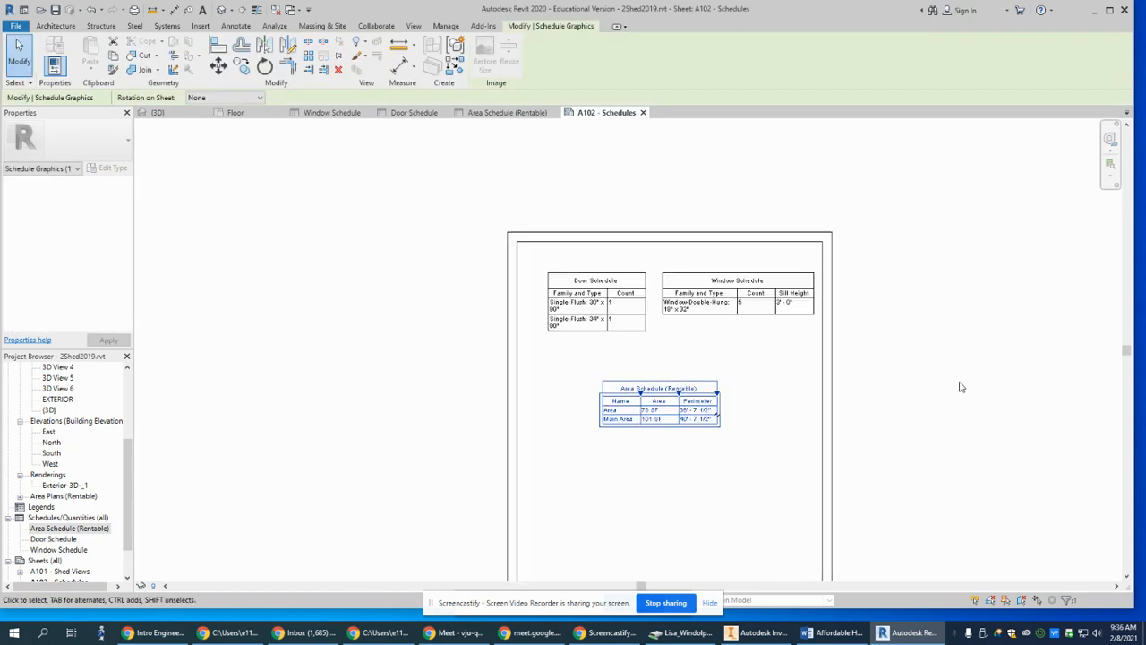
{"action": "scroll", "coordinate": [959, 387], "scroll_direction": "down", "scroll_amount": 2}
{"action": "middle_click_drag", "start_coordinate": [959, 386], "coordinate": [785, 283]}
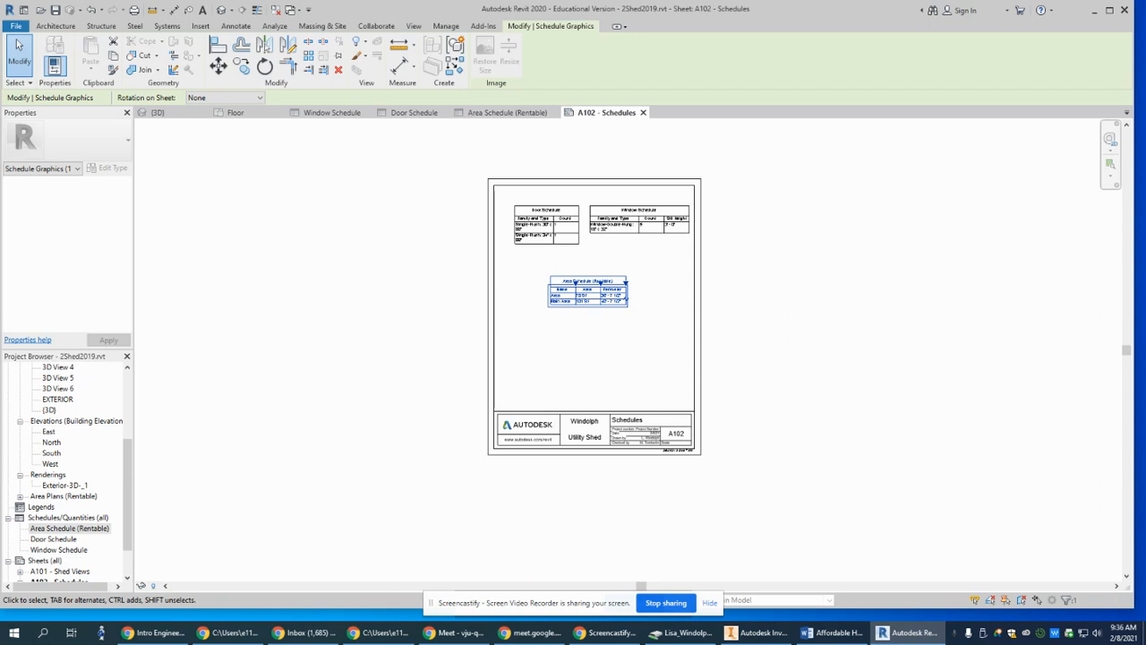
{"action": "key", "text": "alt+Tab"}
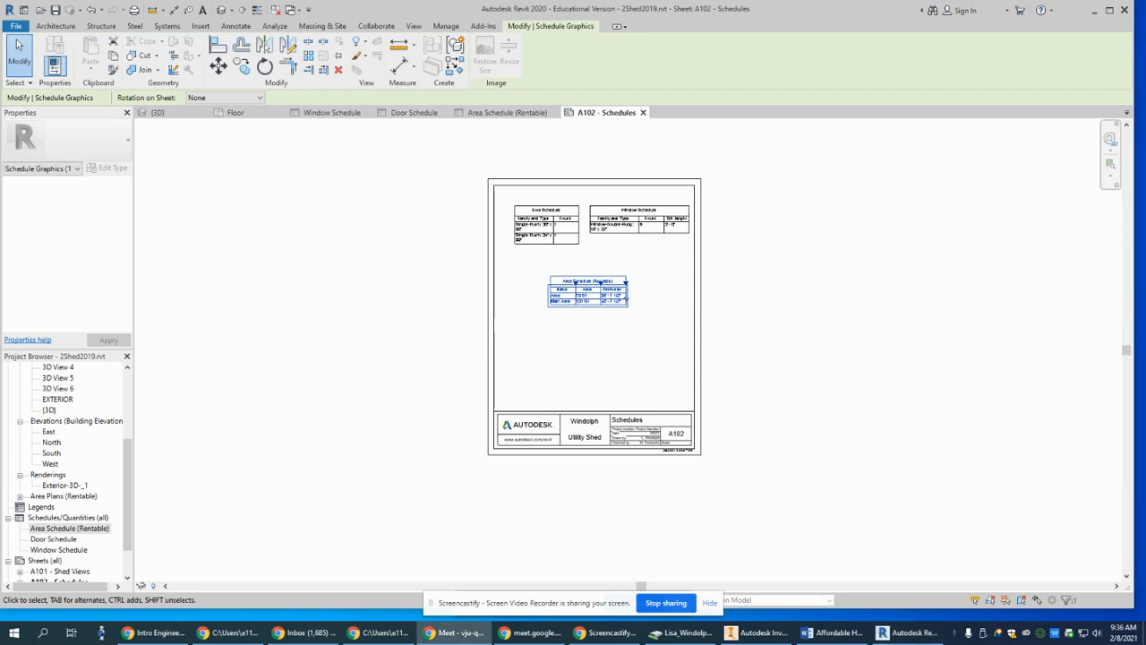